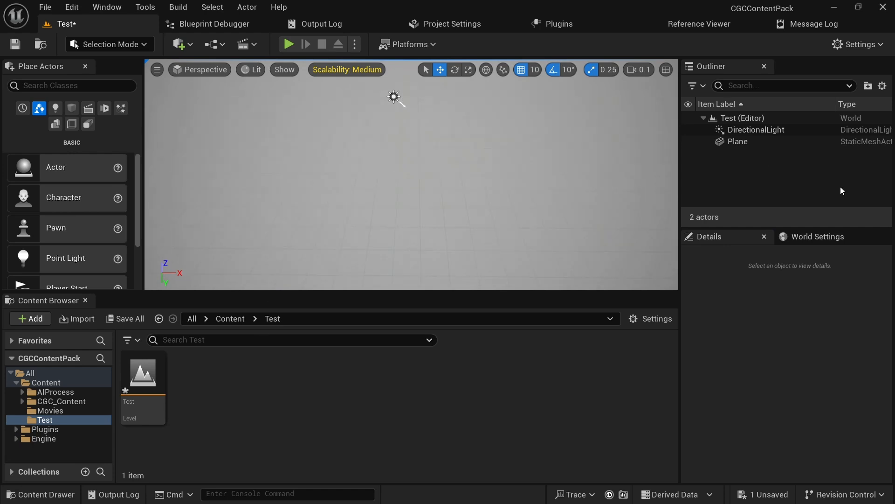
# Create a Blueprint class in the Test folder with BP_GameboardBase as parent and name it TestBoard
pyautogui.rightClick(248, 385)
pyautogui.moveTo(248, 385)
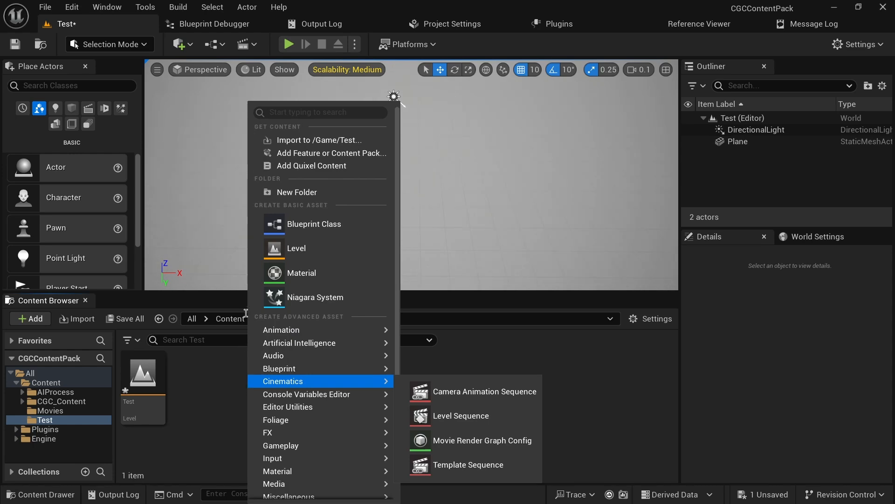
pyautogui.click(302, 228)
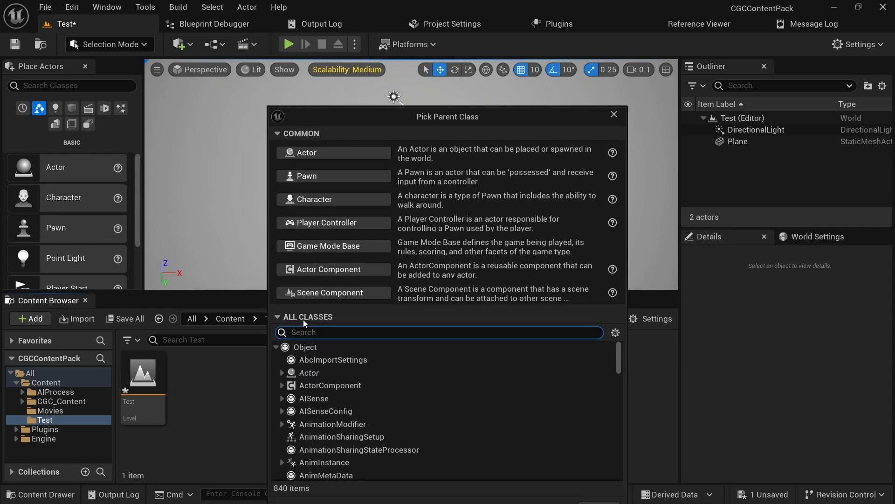
pyautogui.write('Gam')
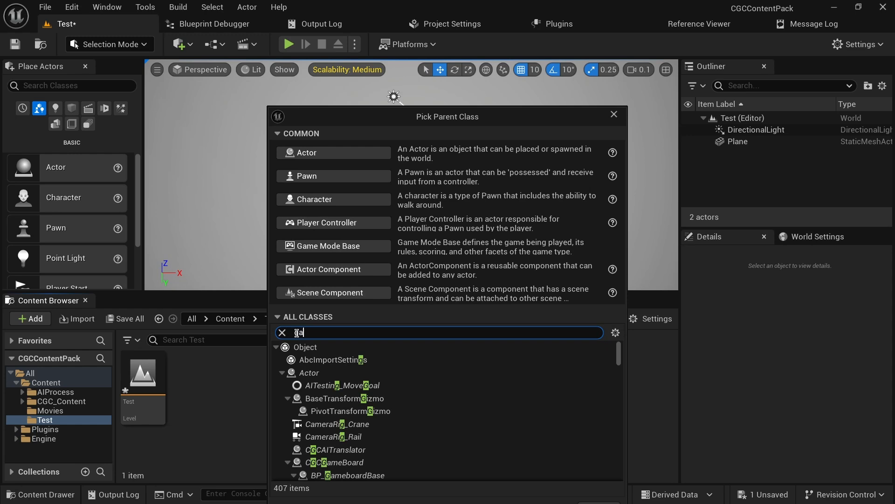
pyautogui.write('eboa')
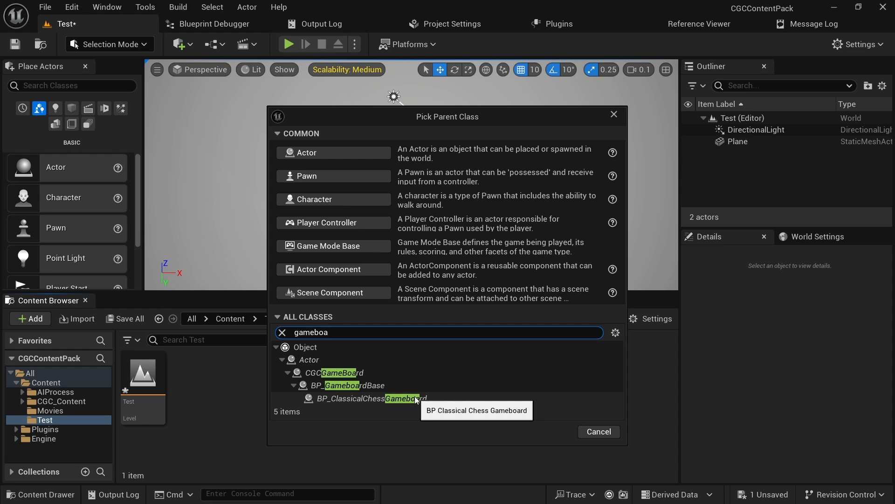
pyautogui.click(390, 385)
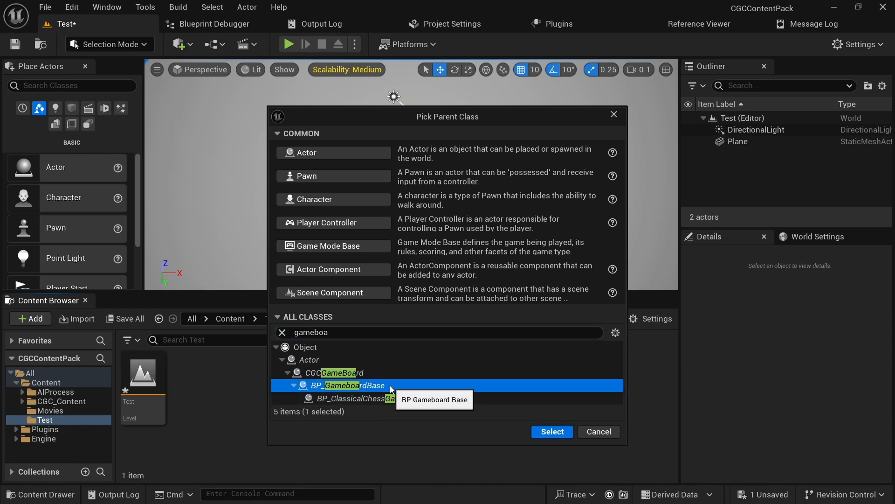
pyautogui.click(536, 434)
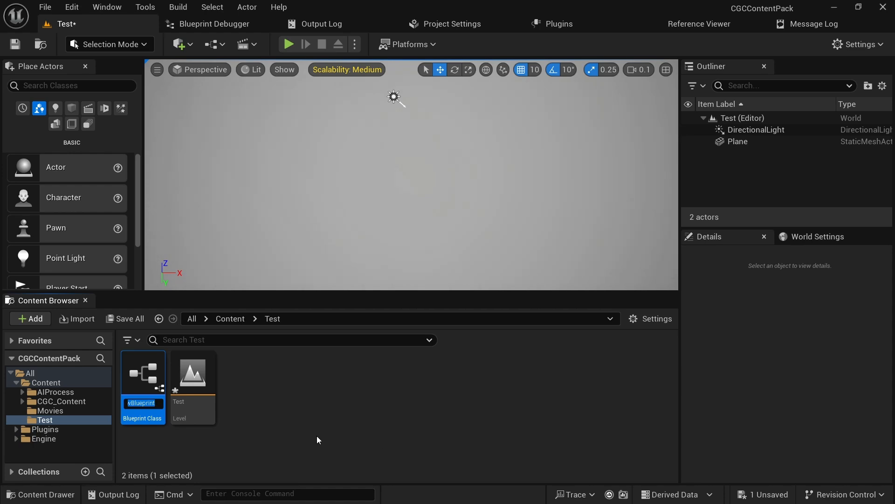
pyautogui.write('TestBoard')
pyautogui.press('Return')
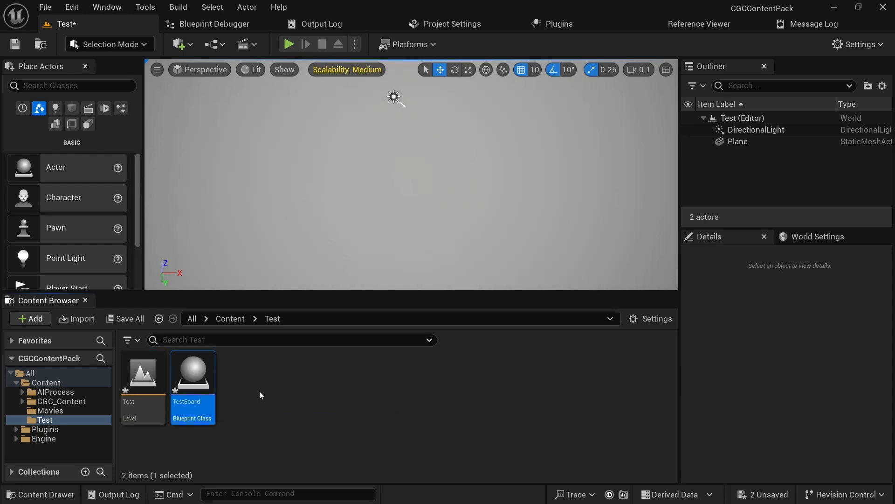
# Place TestBoard in the level at about X -680, Y 230, Z 0 and set its uniform scale to 0.1
pyautogui.moveTo(181, 379)
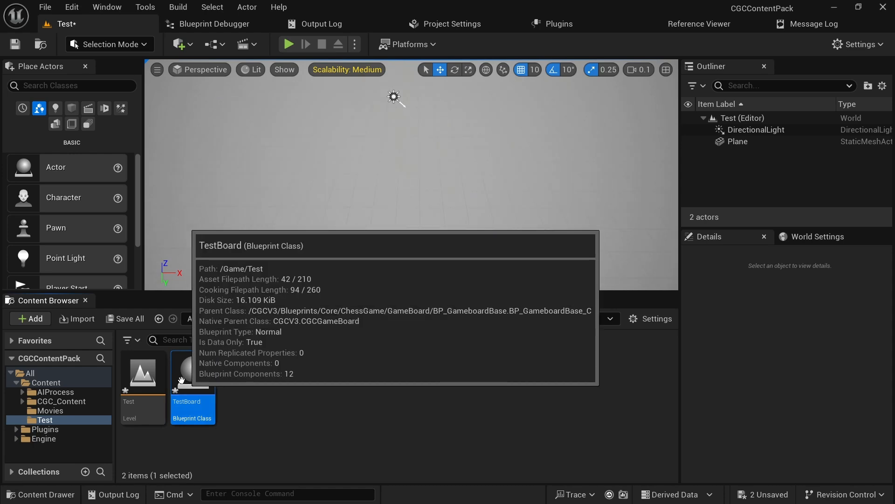
pyautogui.moveTo(181, 379); pyautogui.dragTo(381, 180)
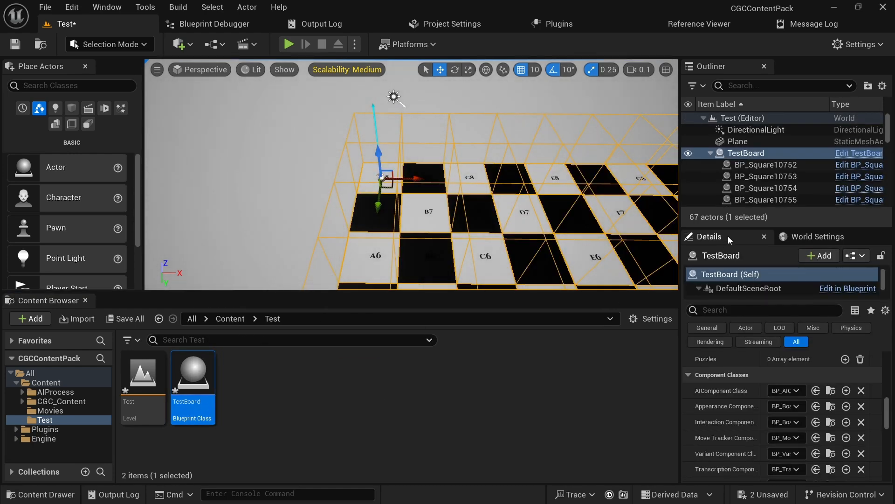
pyautogui.scroll(5, 714, 412)
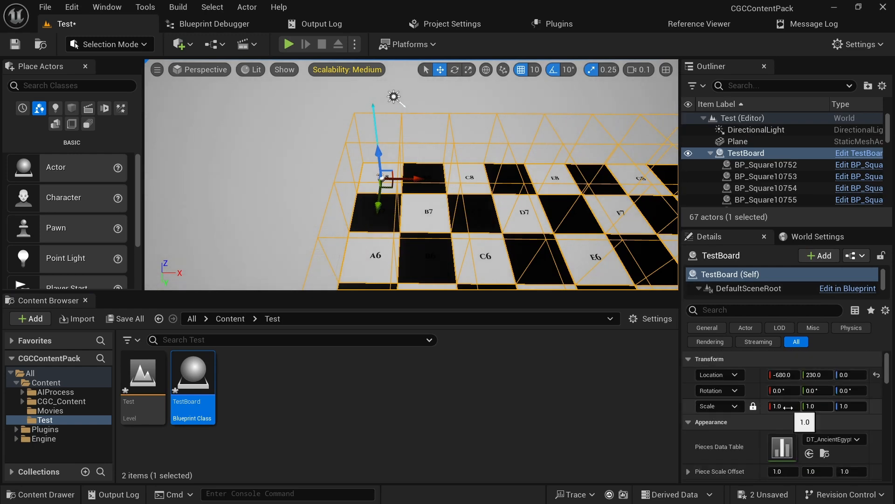
pyautogui.click(788, 407)
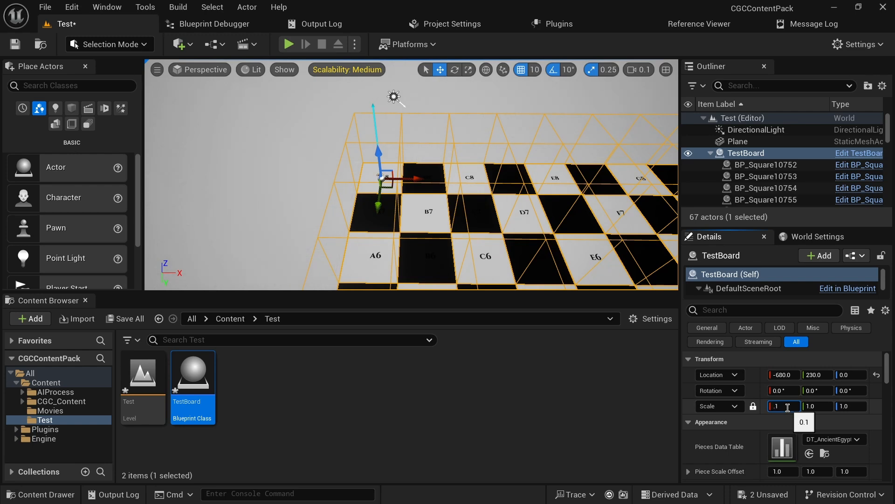
pyautogui.write('.1')
pyautogui.press('Return')
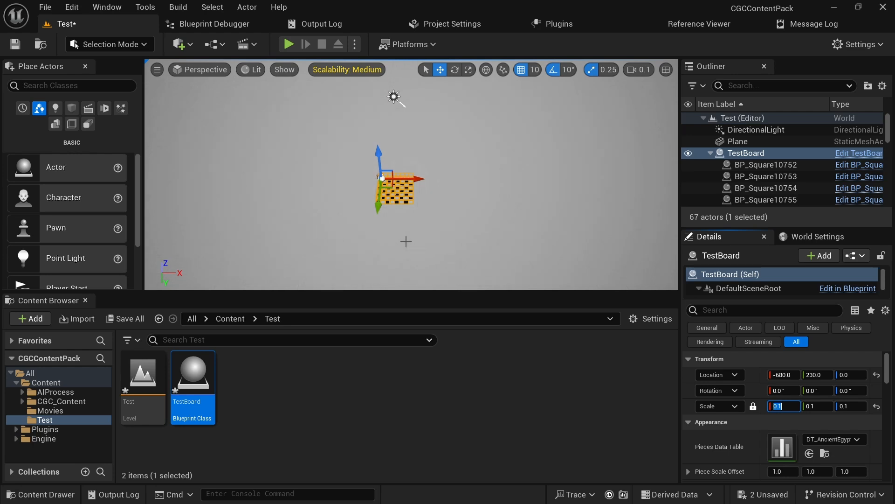
# View the scaled-down board up close from above so that the whole checkered surface fills the viewport
pyautogui.moveTo(405, 241); pyautogui.dragTo(404, 209, button='right')
pyautogui.press('w')
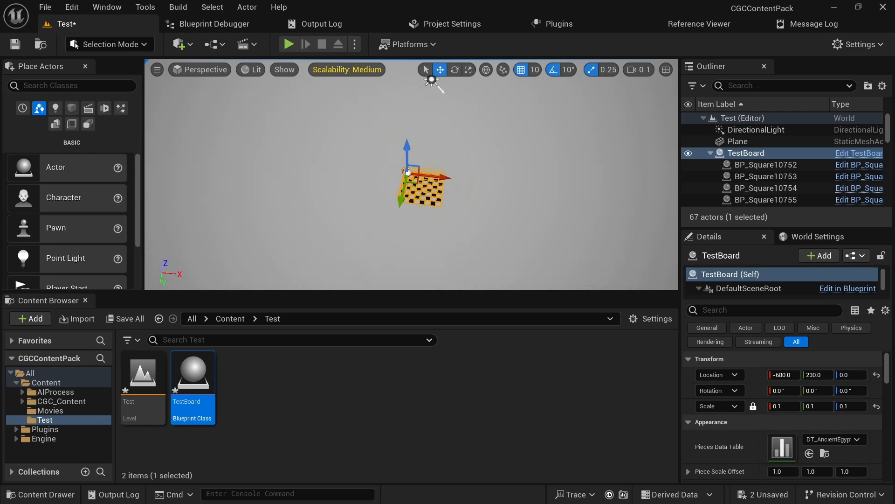
pyautogui.press('w')
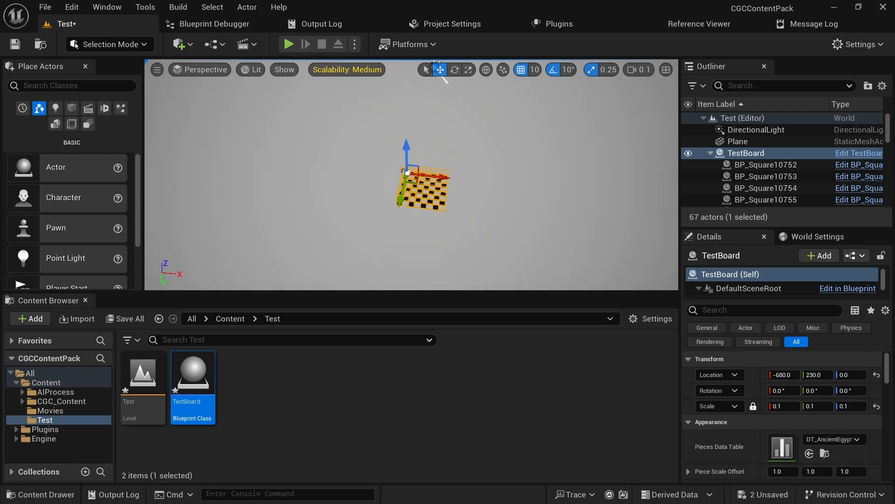
pyautogui.press('w')
pyautogui.moveTo(404, 210)
pyautogui.mouseDown(button='right')
pyautogui.moveTo(426, 225)
pyautogui.moveTo(407, 219)
pyautogui.mouseUp(button='right')
pyautogui.press('w')
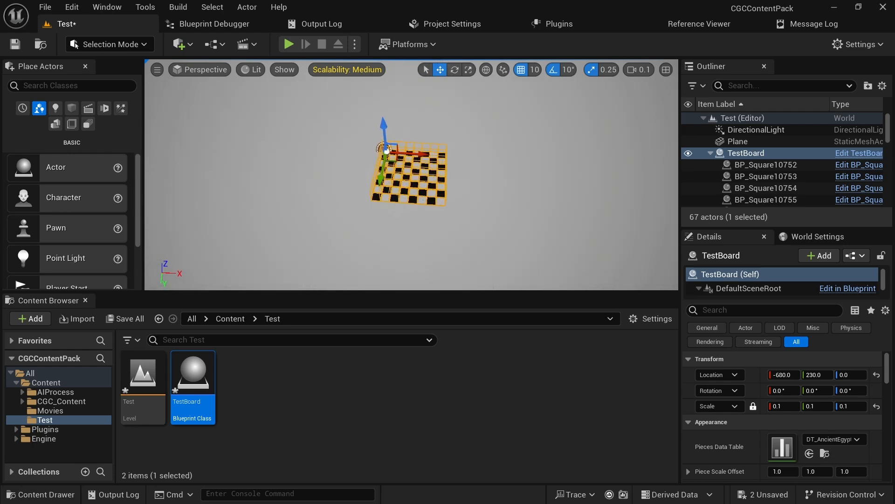
pyautogui.press('w')
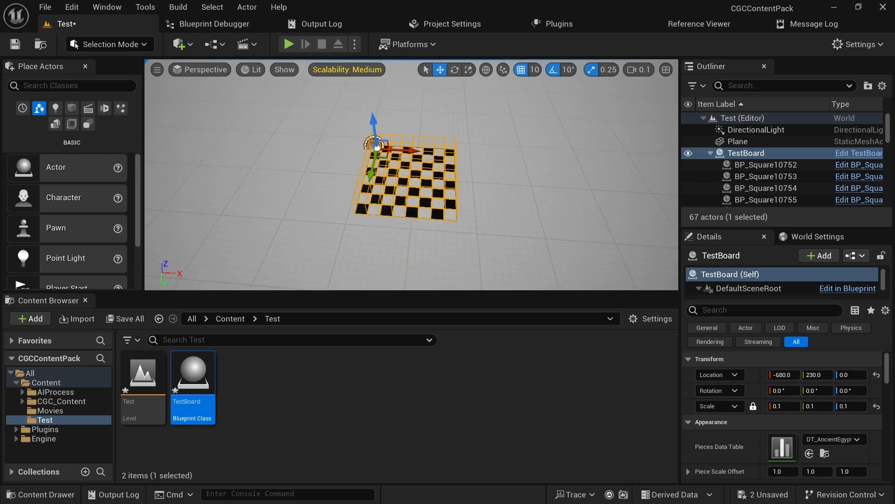
pyautogui.press('w')
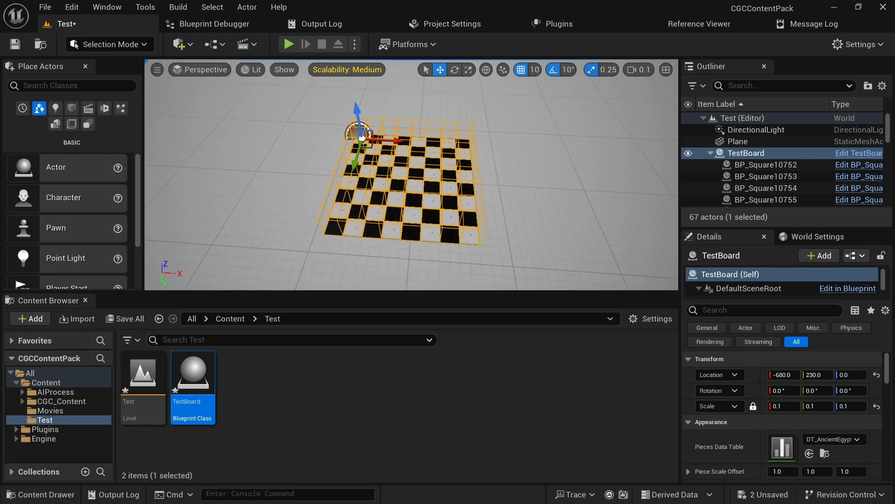
pyautogui.press('w')
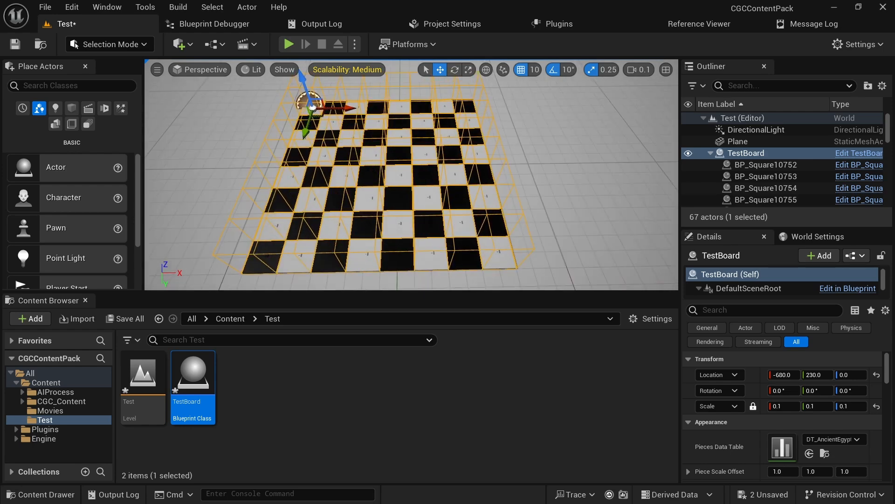
pyautogui.moveTo(403, 209); pyautogui.dragTo(394, 209, button='right')
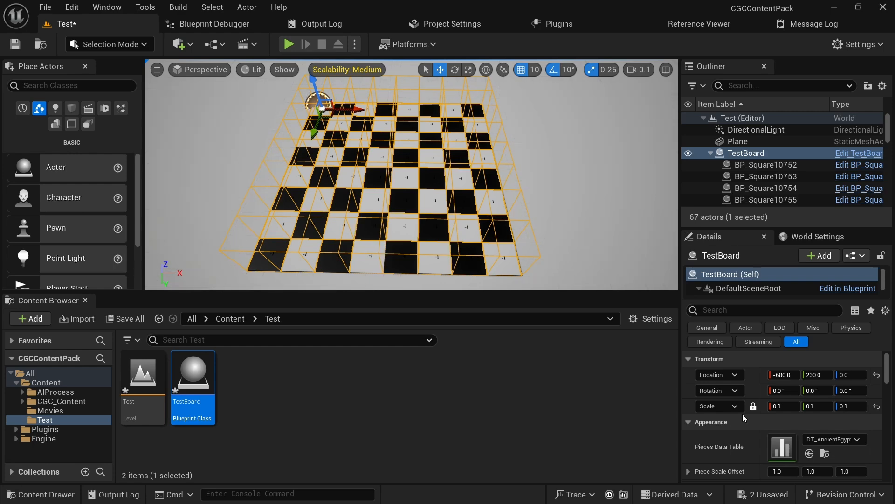
# Review the placed TestBoard's properties, from the Appearance settings through Board Rules to the Component Classes
pyautogui.scroll(-2, 743, 414)
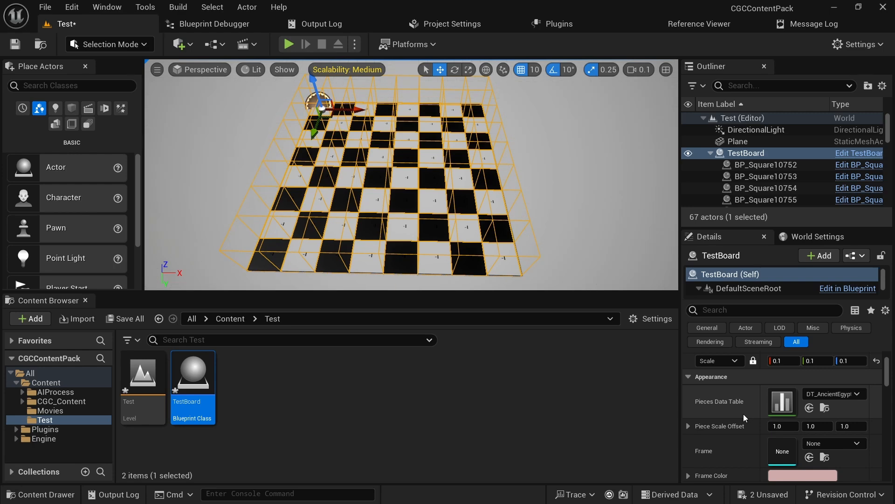
pyautogui.scroll(-1, 743, 414)
pyautogui.scroll(-1, 743, 413)
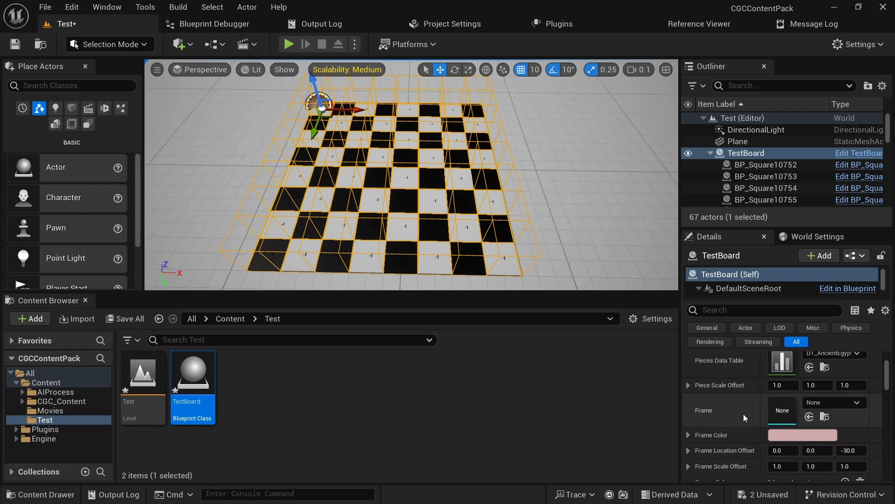
pyautogui.scroll(-5, 743, 413)
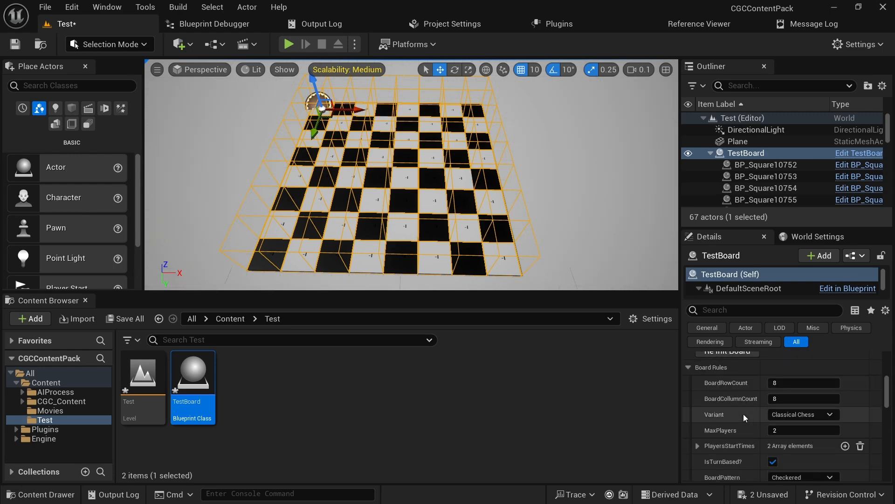
pyautogui.scroll(-4, 743, 414)
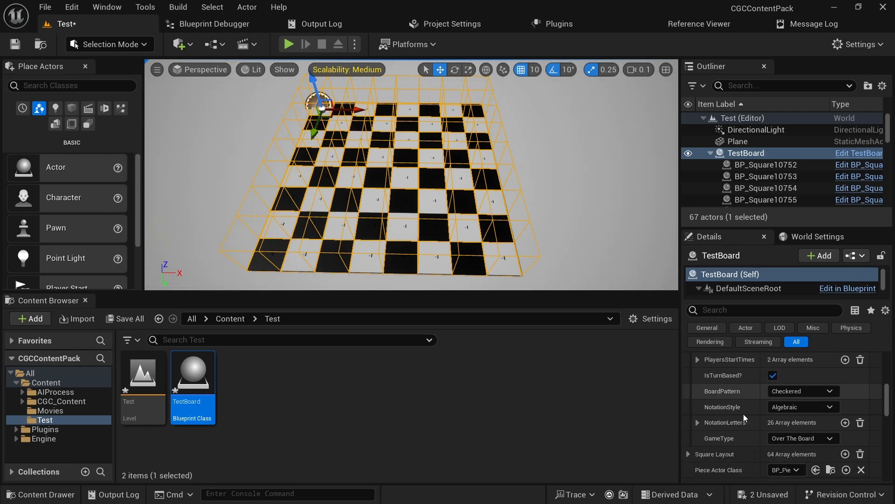
pyautogui.scroll(-5, 743, 414)
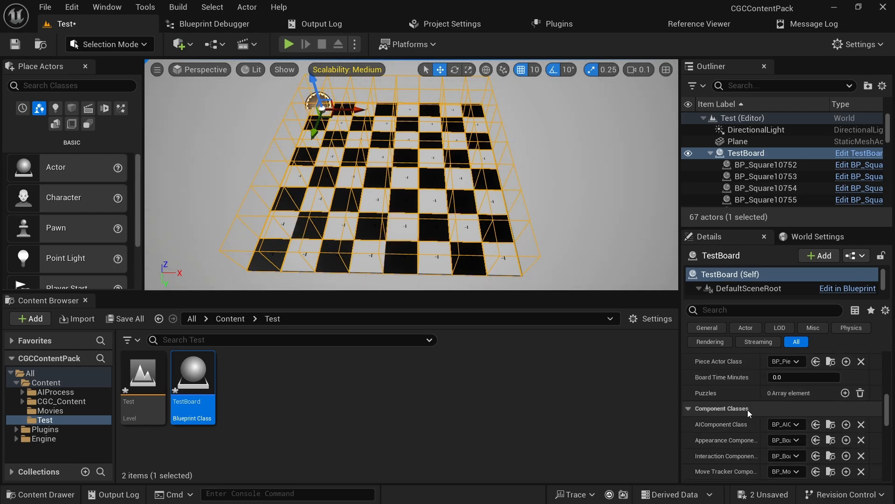
pyautogui.scroll(-2, 739, 407)
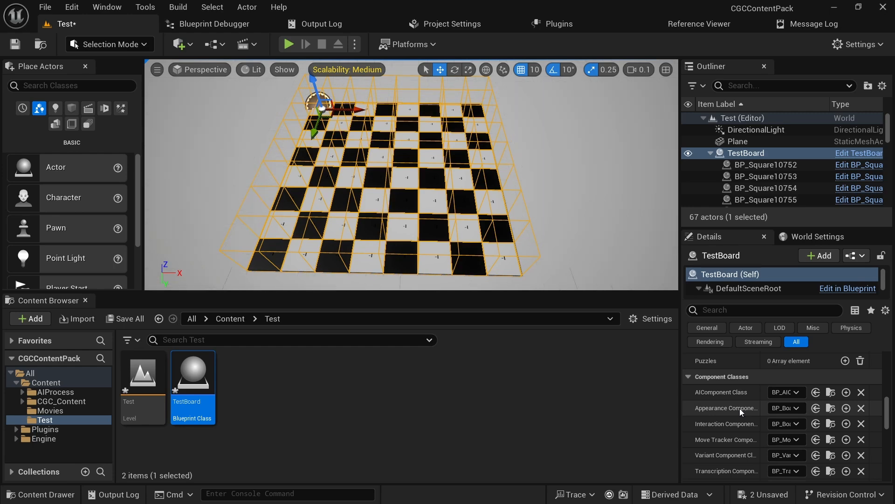
pyautogui.scroll(-1, 739, 408)
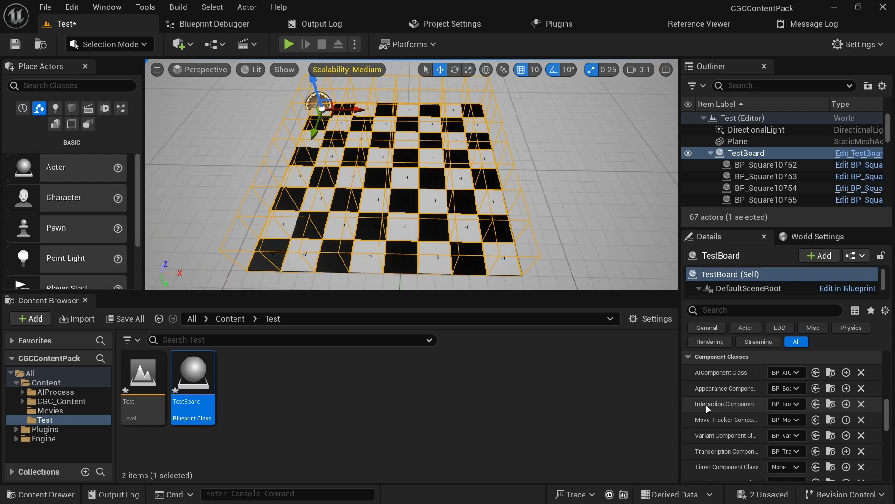
pyautogui.scroll(-2, 706, 404)
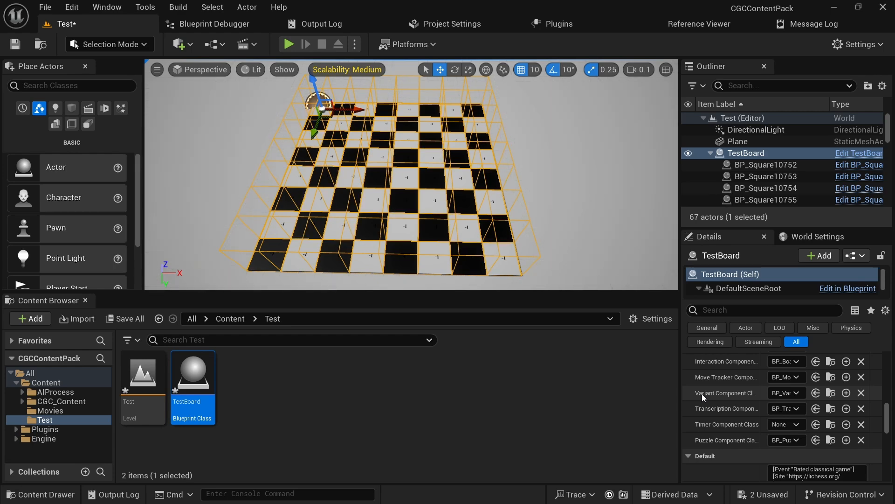
pyautogui.scroll(-1, 701, 394)
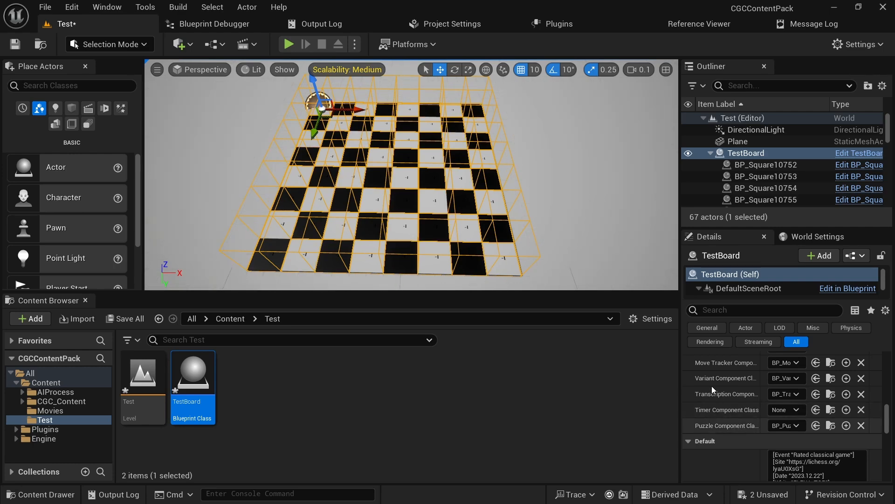
# Set the placed TestBoard's Interaction, Move Tracker and Variant component classes to their BP_ClassicalChess versions
pyautogui.scroll(3, 712, 386)
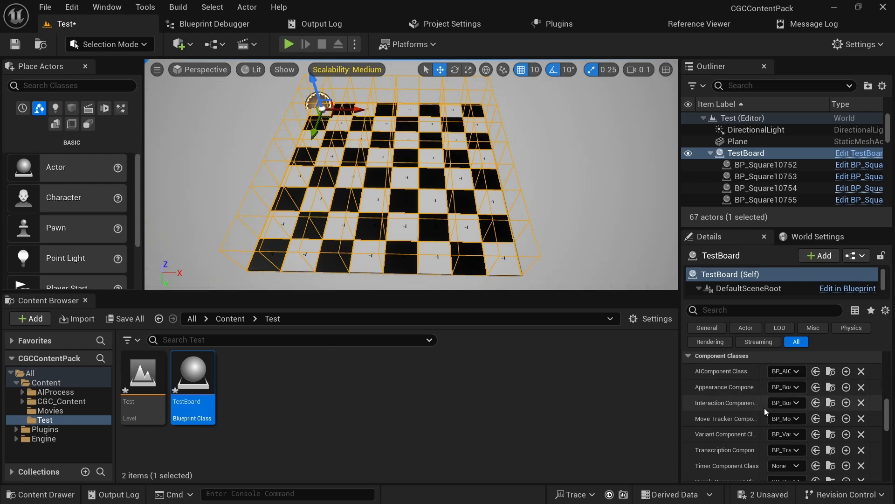
pyautogui.click(776, 404)
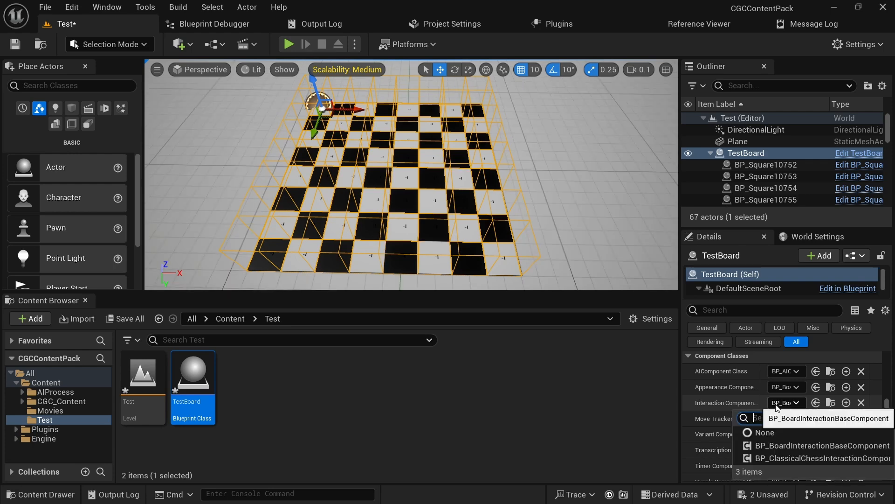
pyautogui.click(765, 458)
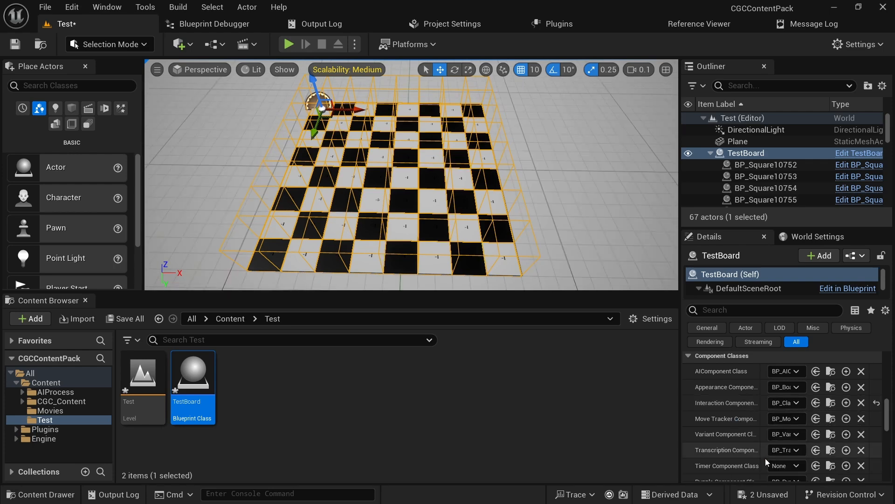
pyautogui.click(776, 419)
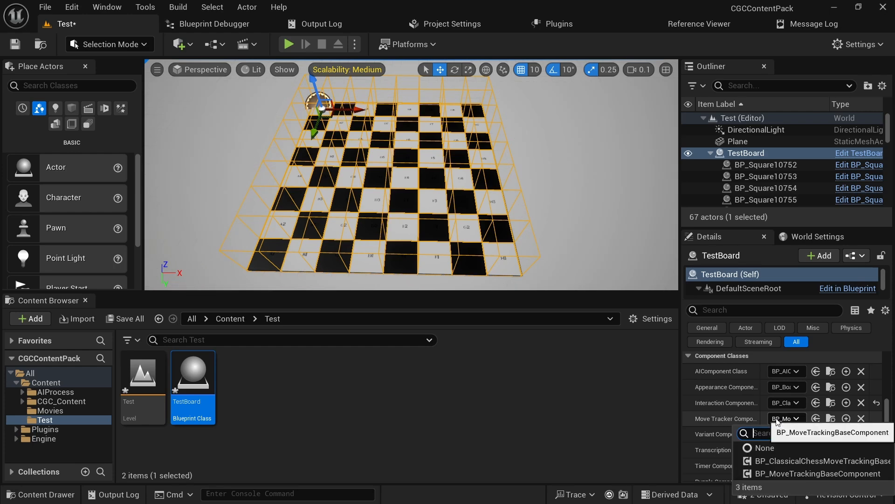
pyautogui.click(771, 461)
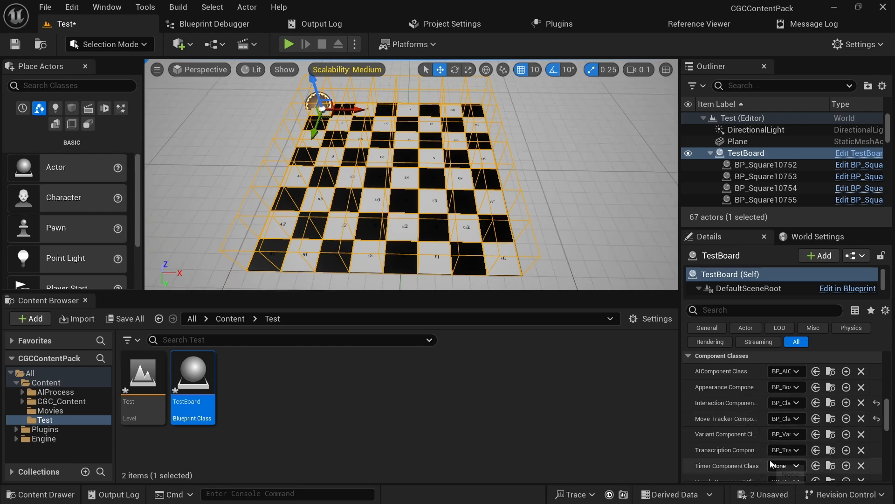
pyautogui.click(774, 435)
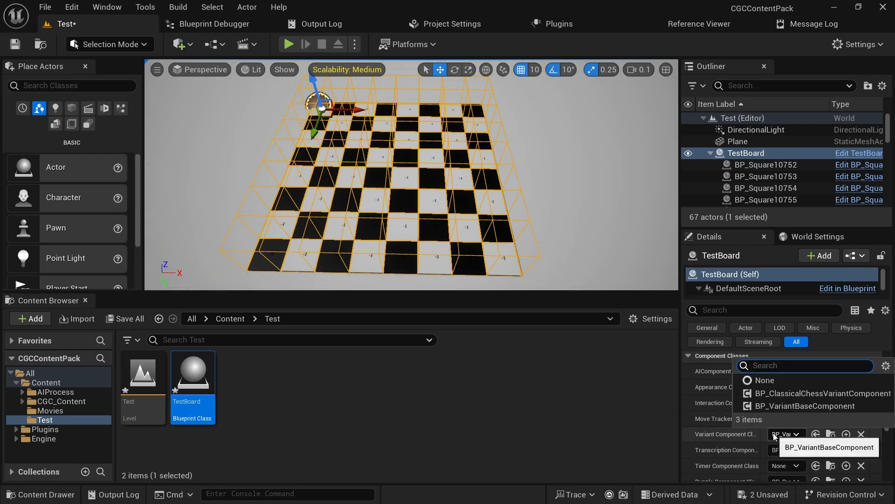
pyautogui.click(765, 393)
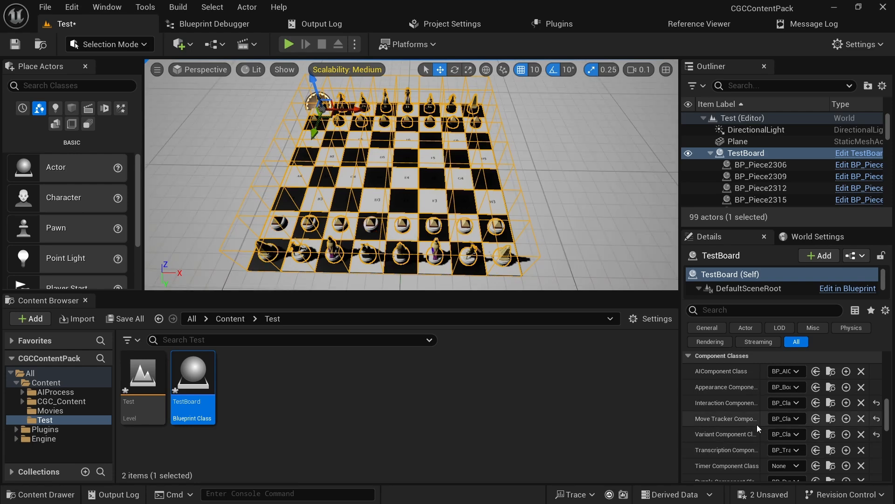
# Set TestBoard's Transcription component class to BP_ClassicalChessTranscriptionBaseComponent and its Timer component class to BP_BoardTimerComponentClassicalChess
pyautogui.click(773, 451)
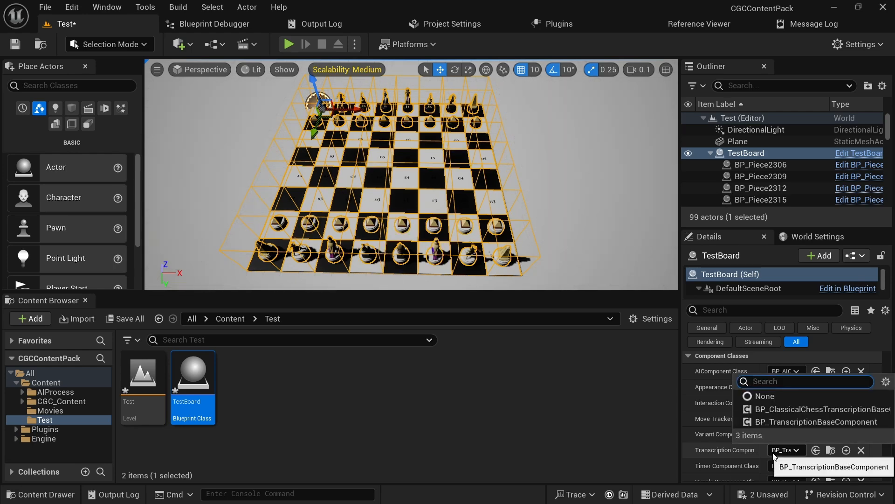
pyautogui.click(761, 412)
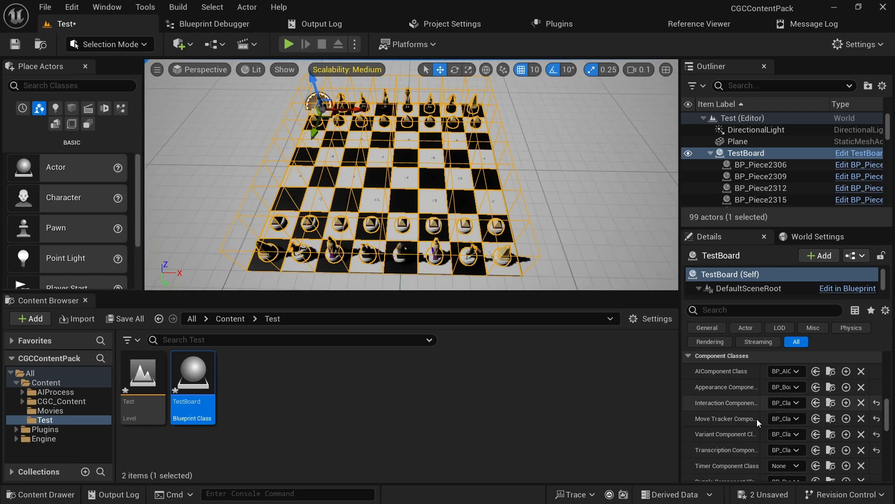
pyautogui.click(777, 466)
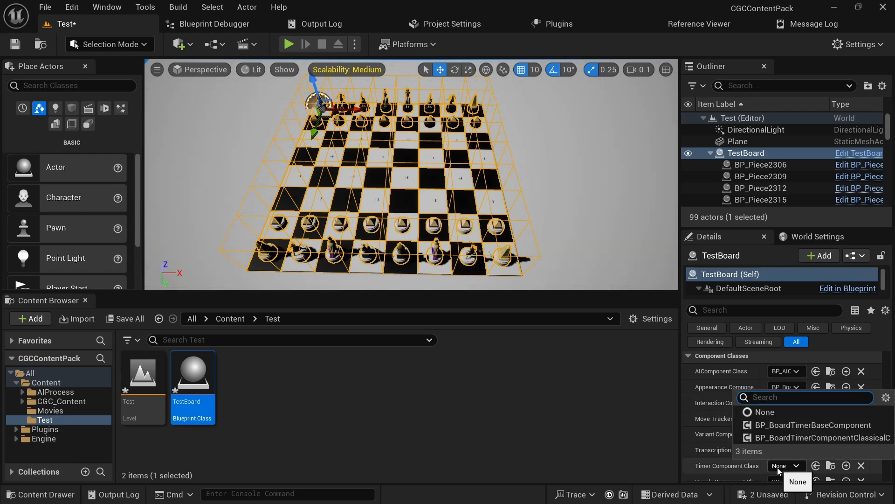
pyautogui.click(769, 438)
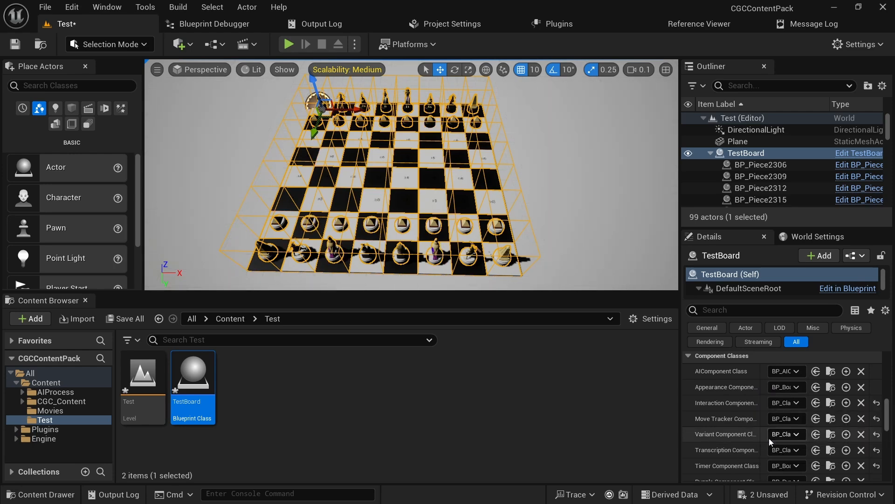
# Set TestBoard's Puzzle component class to BP_ClassicalChessPuzzleComponent
pyautogui.scroll(-1, 769, 438)
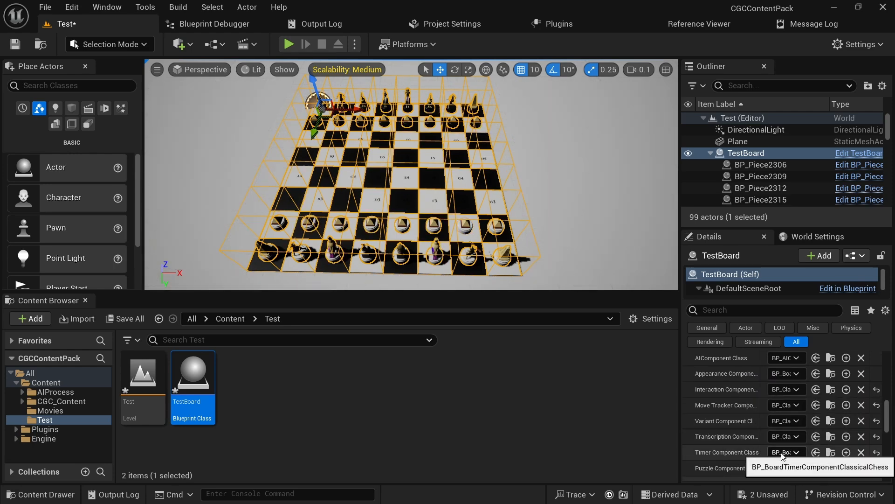
pyautogui.click(783, 452)
pyautogui.click(776, 469)
pyautogui.click(776, 468)
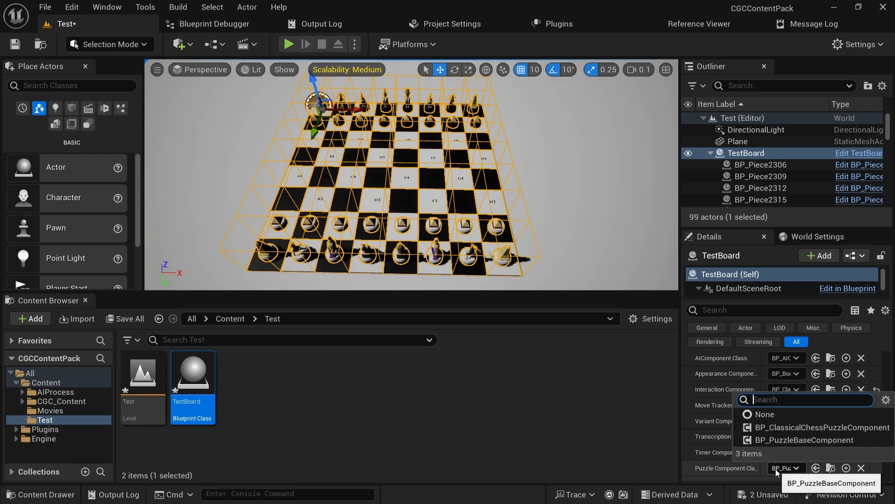
pyautogui.click(764, 427)
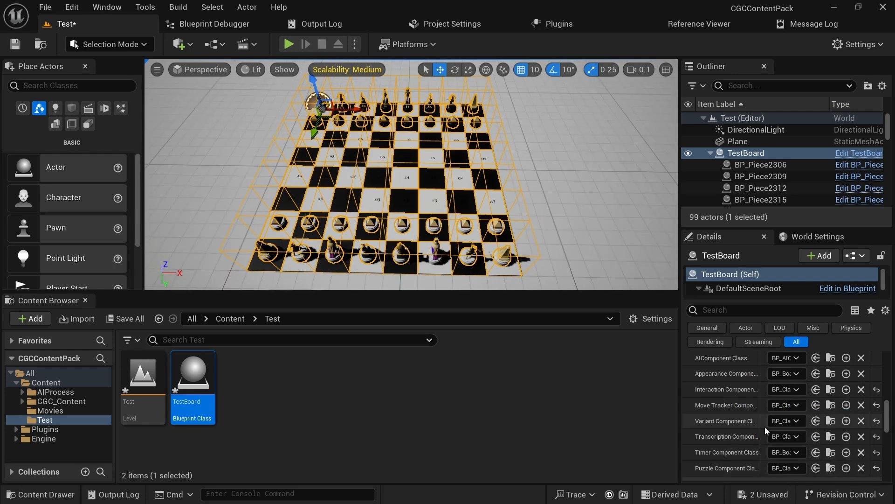
# Turn off the square notation on the board by setting NotationStyle to None in the Board Rules
pyautogui.scroll(1, 735, 414)
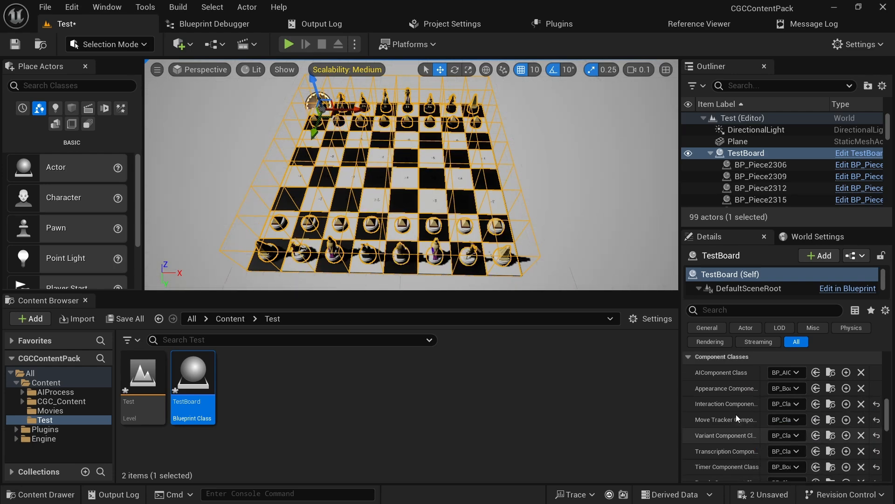
pyautogui.scroll(2, 735, 414)
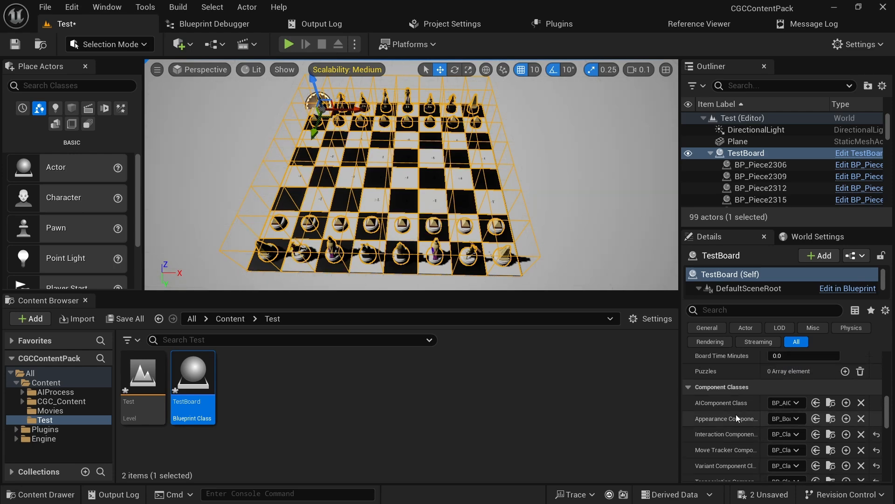
pyautogui.scroll(1, 735, 414)
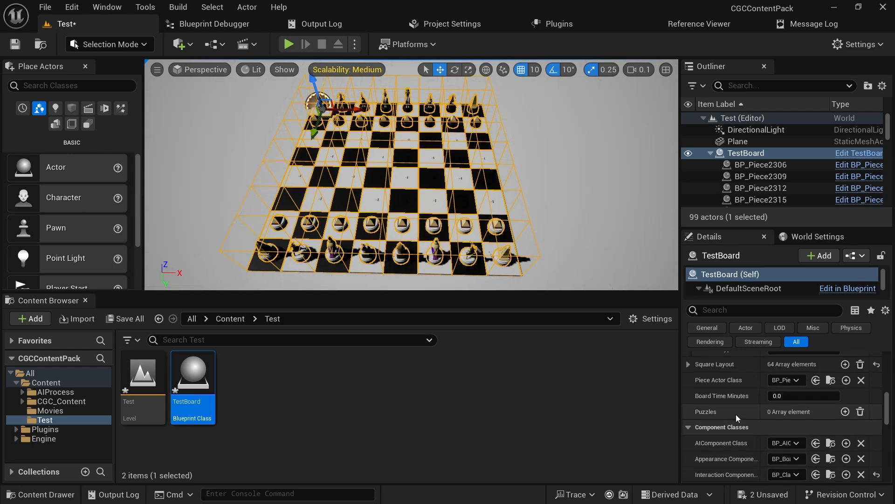
pyautogui.scroll(2, 736, 414)
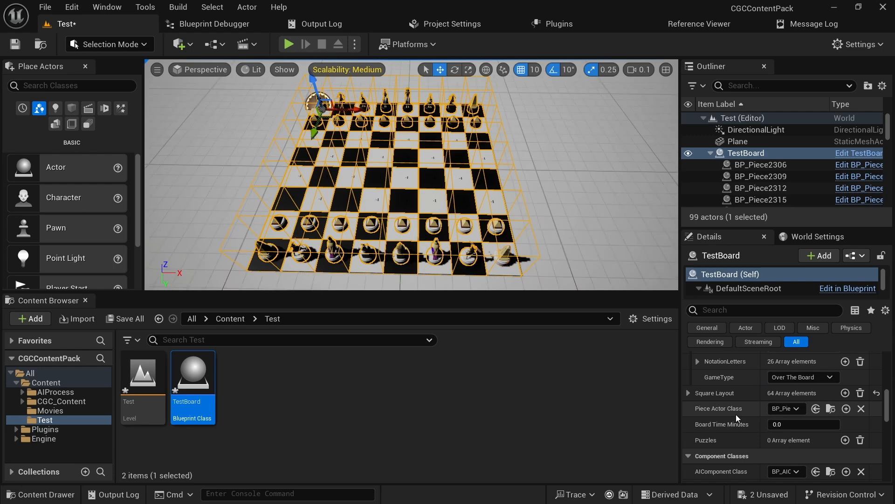
pyautogui.scroll(1, 735, 414)
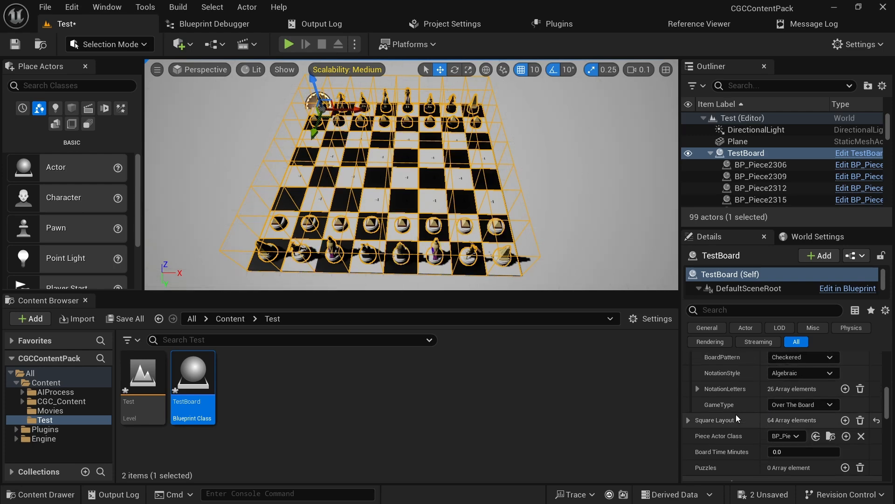
pyautogui.scroll(1, 736, 414)
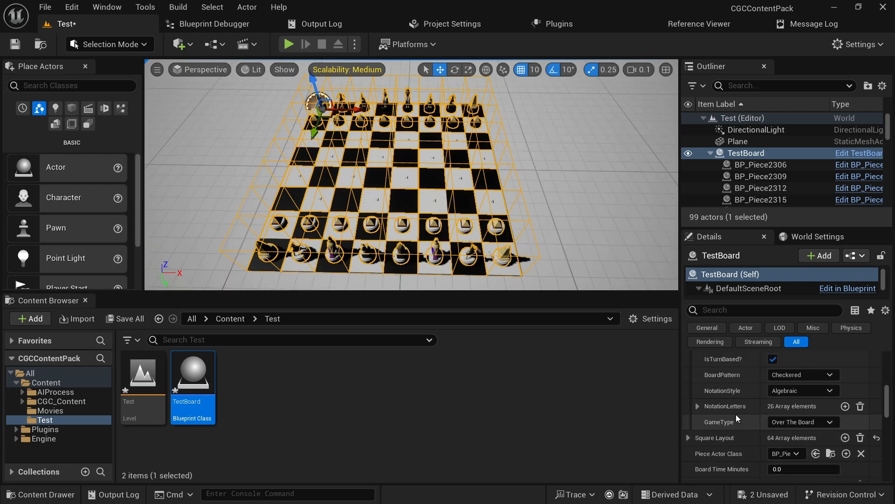
pyautogui.click(810, 391)
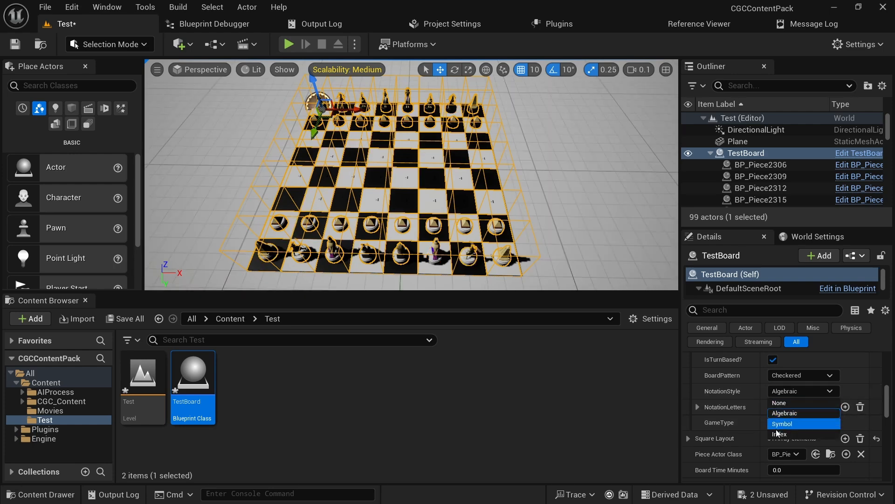
pyautogui.click(776, 404)
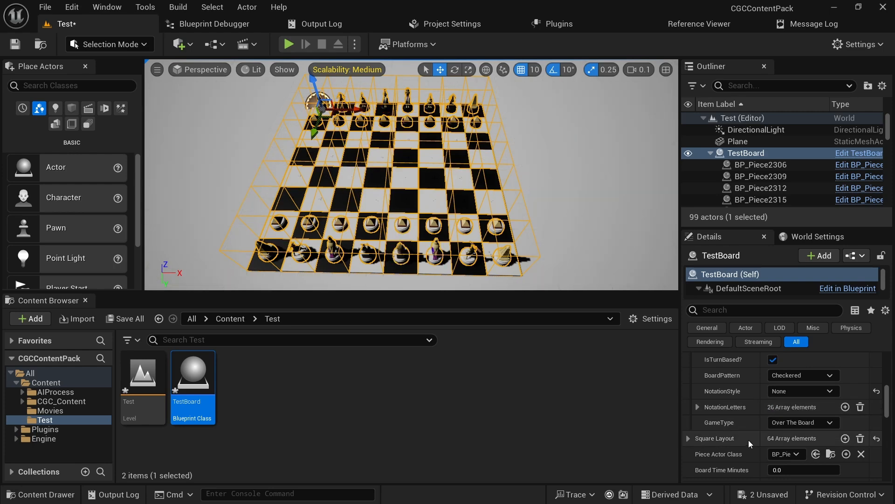
# Review the GameType options in the Board Rules and keep Over The Board selected
pyautogui.click(779, 424)
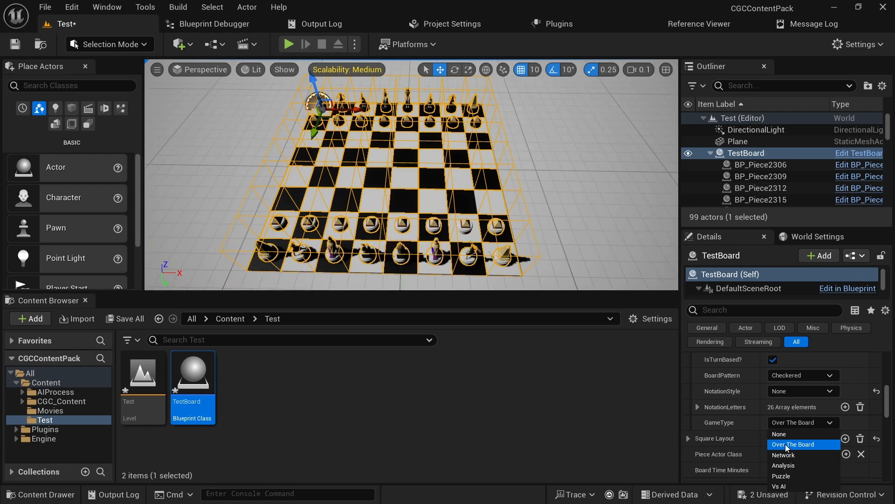
pyautogui.click(786, 445)
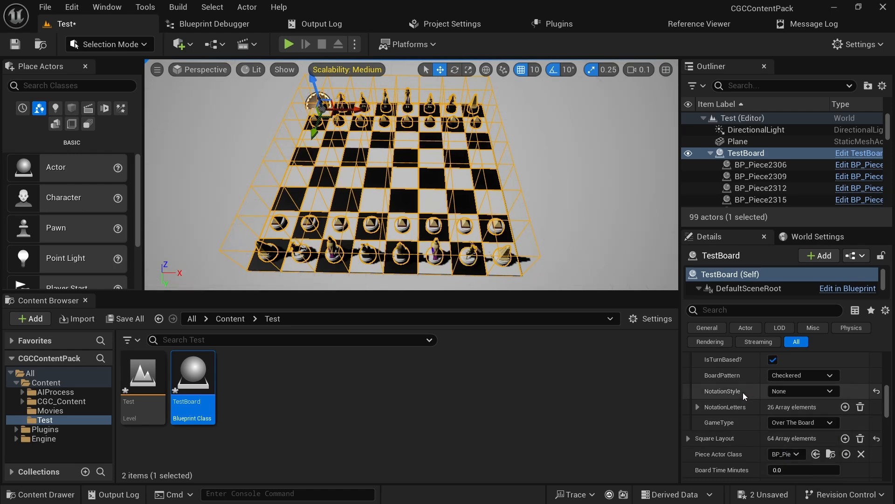
pyautogui.click(776, 424)
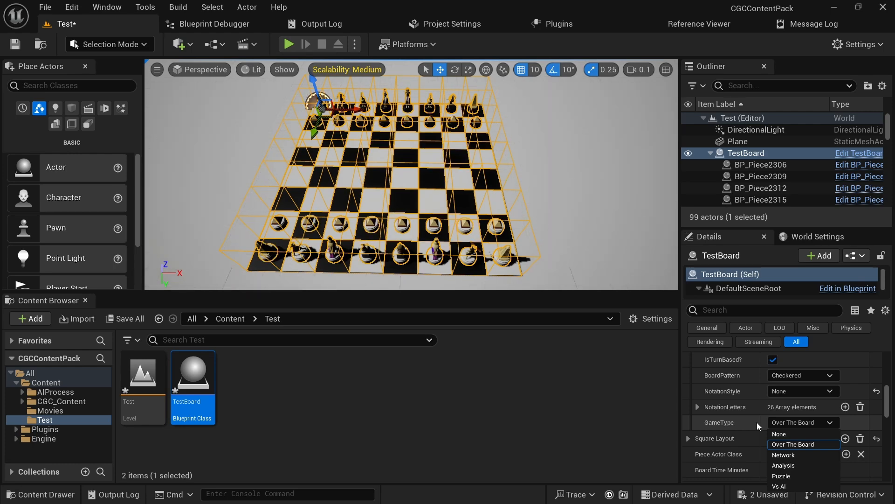
pyautogui.click(756, 422)
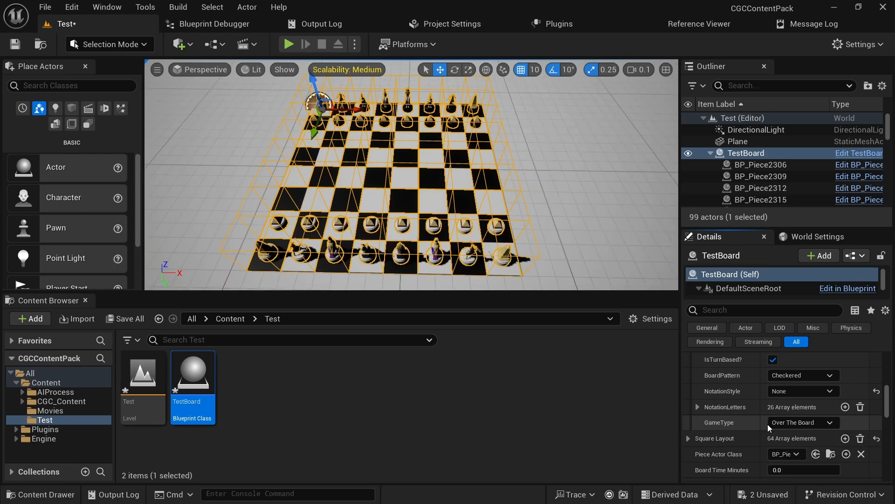
# Change the board's Pieces Data Table in the Appearance settings to DT_GenericPieces
pyautogui.scroll(3, 753, 387)
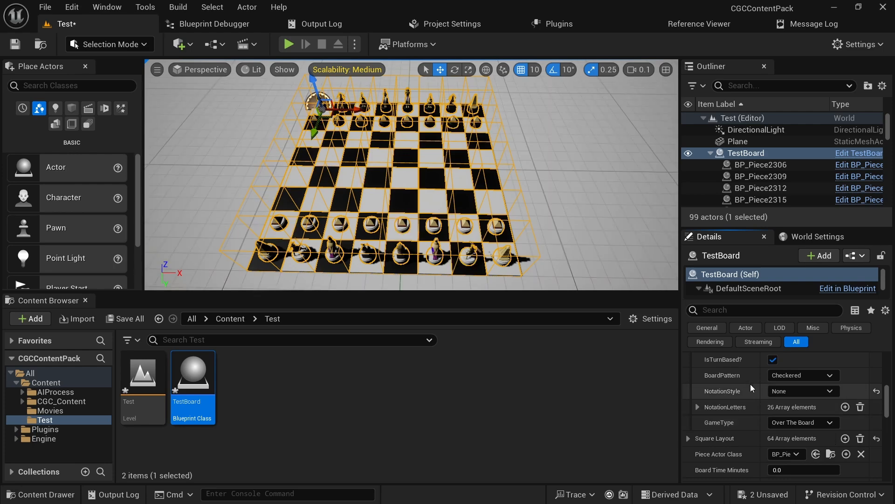
pyautogui.scroll(2, 750, 384)
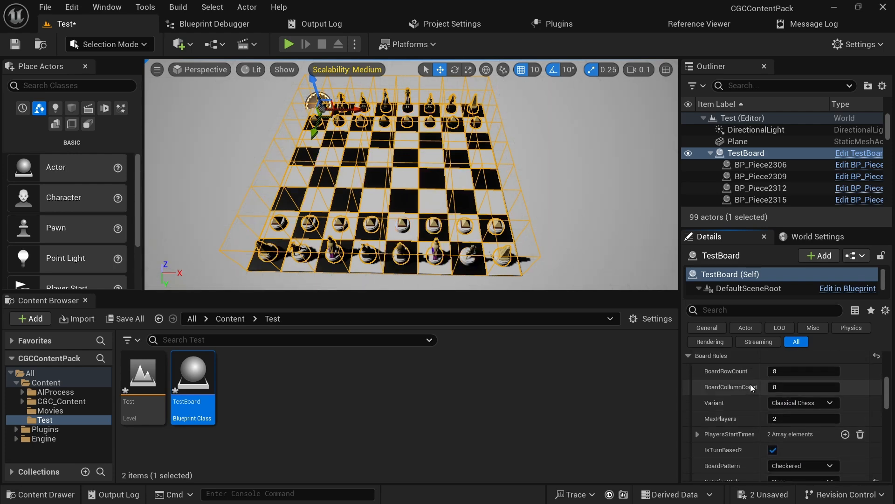
pyautogui.scroll(2, 751, 384)
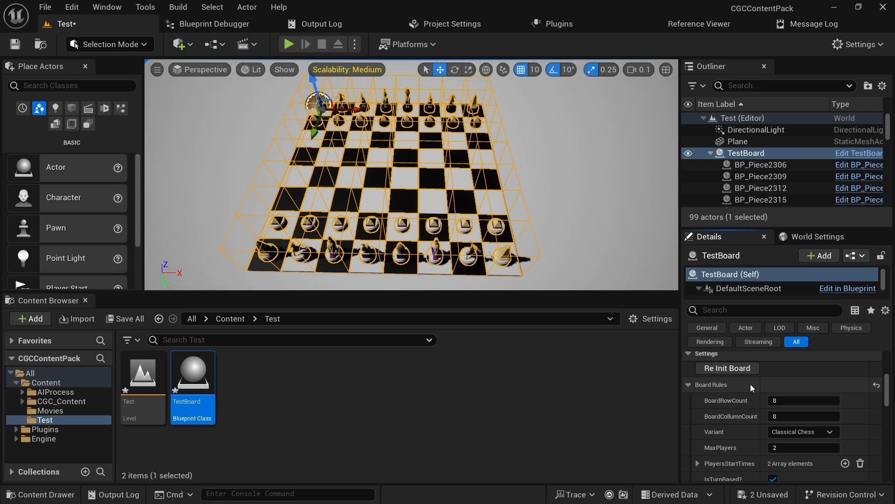
pyautogui.scroll(4, 751, 385)
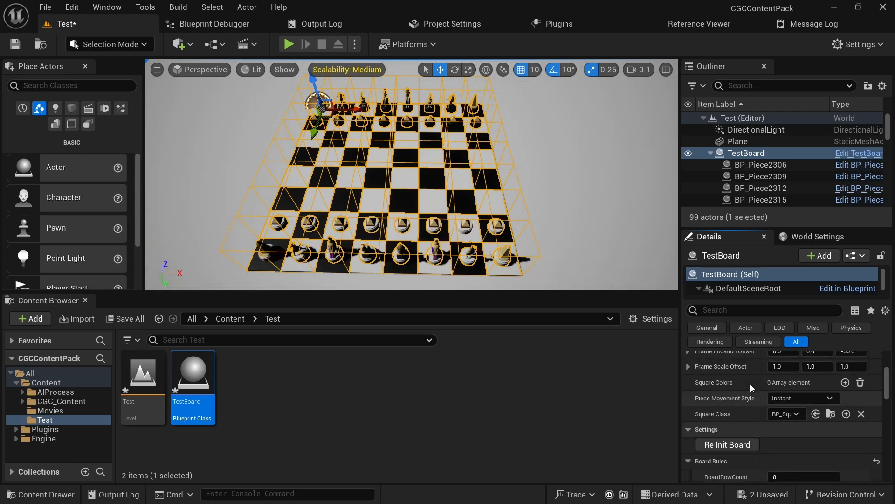
pyautogui.scroll(2, 751, 384)
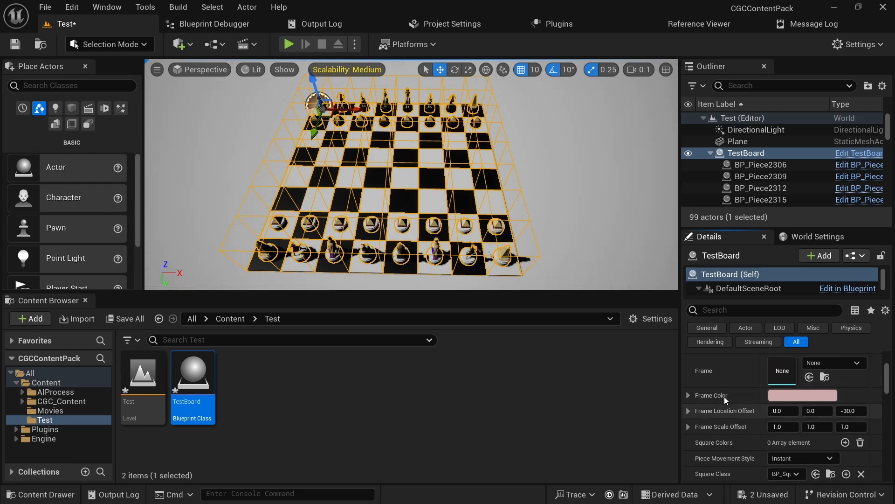
pyautogui.scroll(3, 724, 395)
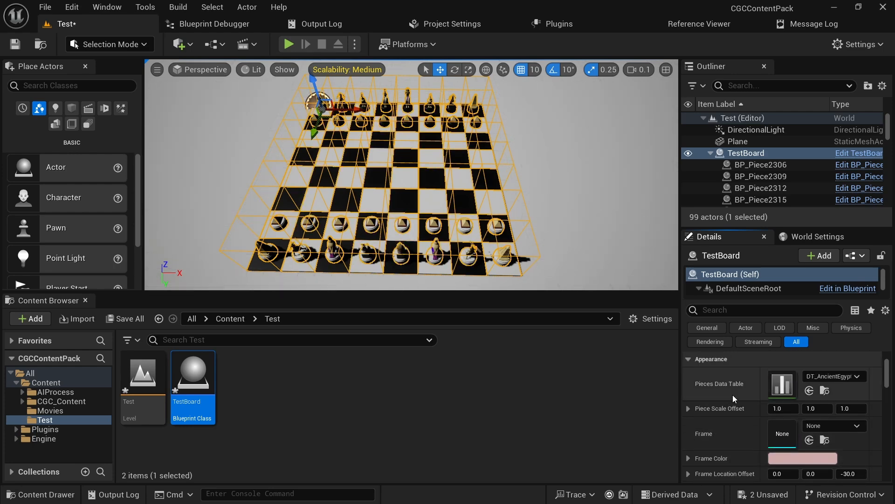
pyautogui.click(836, 375)
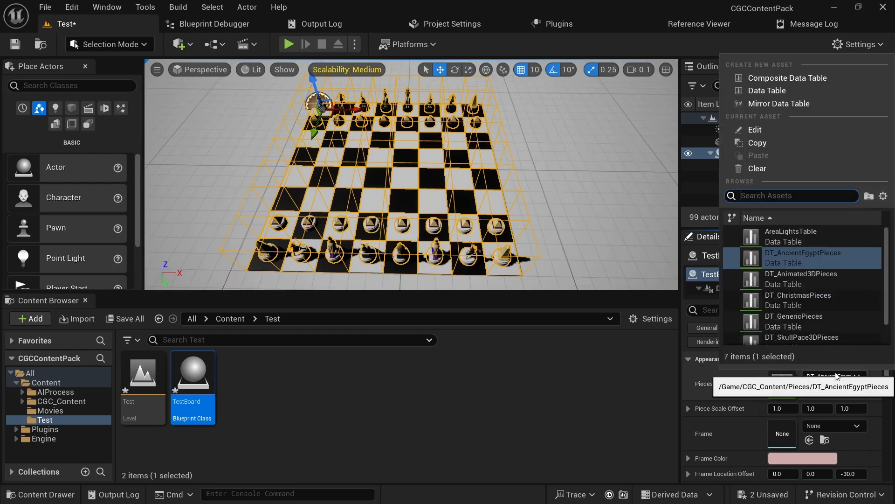
pyautogui.press('Down')
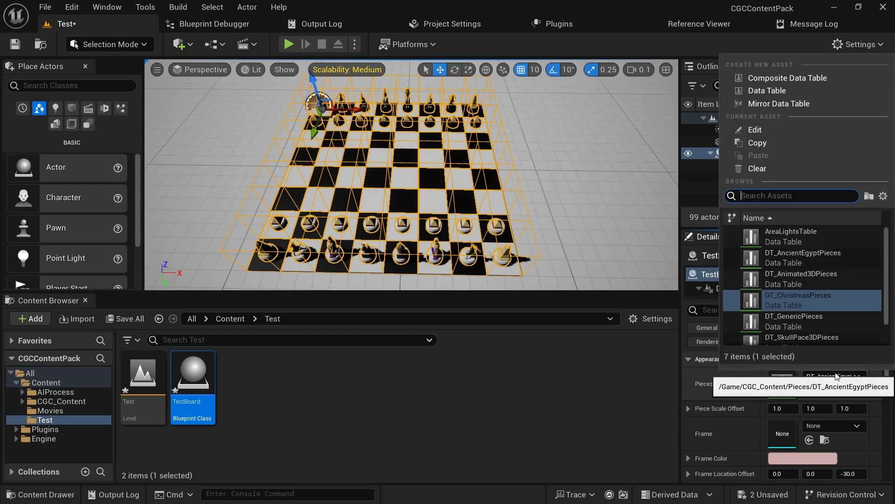
pyautogui.press('Down')
pyautogui.press('Return')
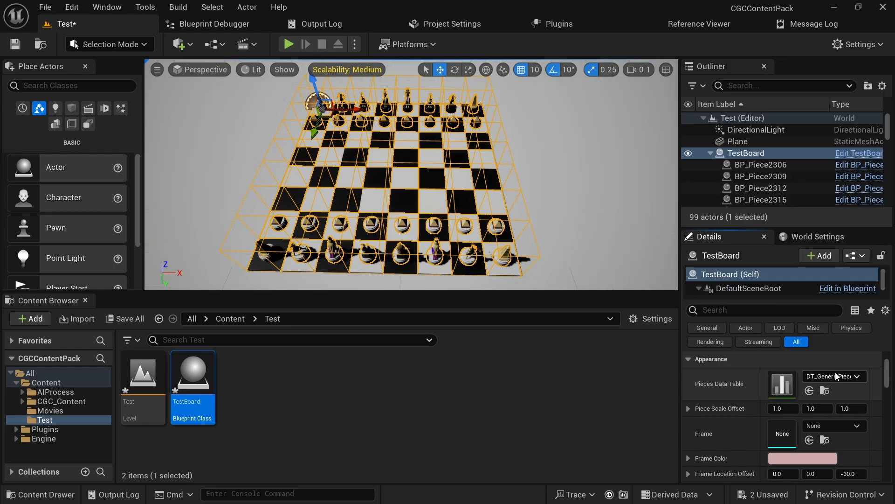
# Play-test the level with a few chess moves, stop the session and view the generic pieces up close
pyautogui.click(288, 45)
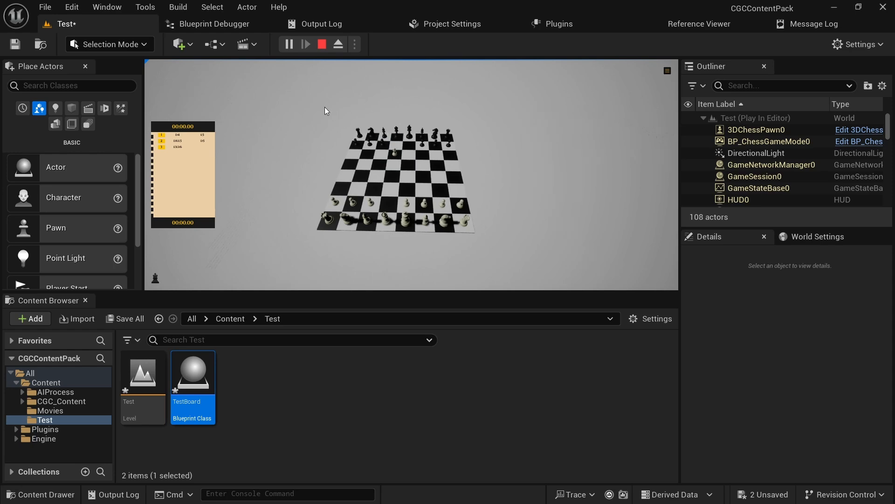
pyautogui.click(323, 44)
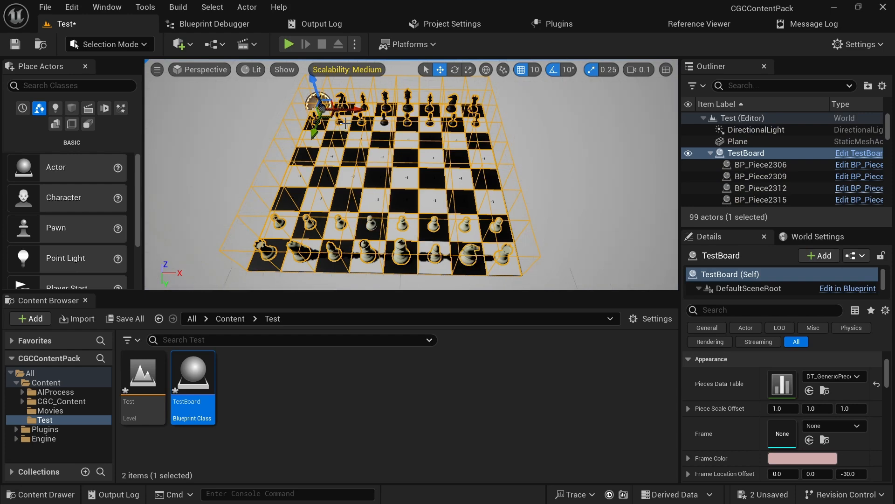
pyautogui.moveTo(345, 123)
pyautogui.mouseDown(button='right')
pyautogui.moveTo(345, 113)
pyautogui.moveTo(349, 133)
pyautogui.mouseUp(button='right')
pyautogui.press('w')
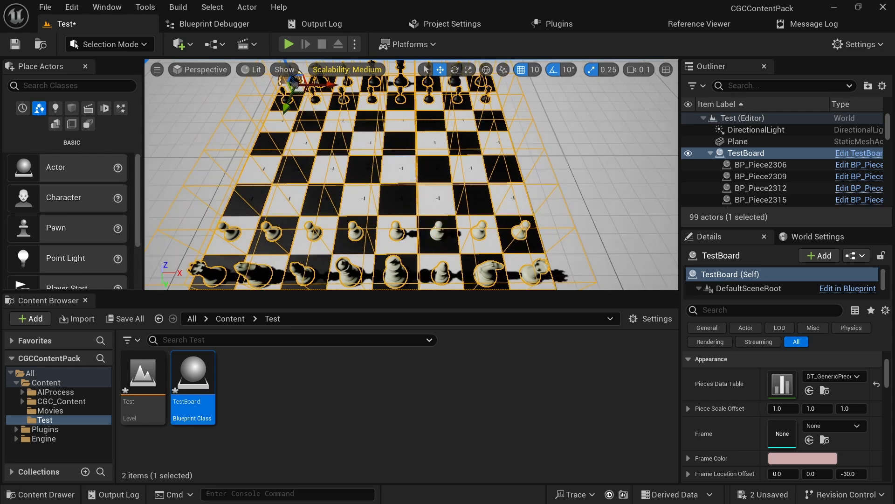
# Set the board's Interaction Component class to BP_BoardInteractionBaseComponent in the Component Classes settings
pyautogui.scroll(-5, 743, 409)
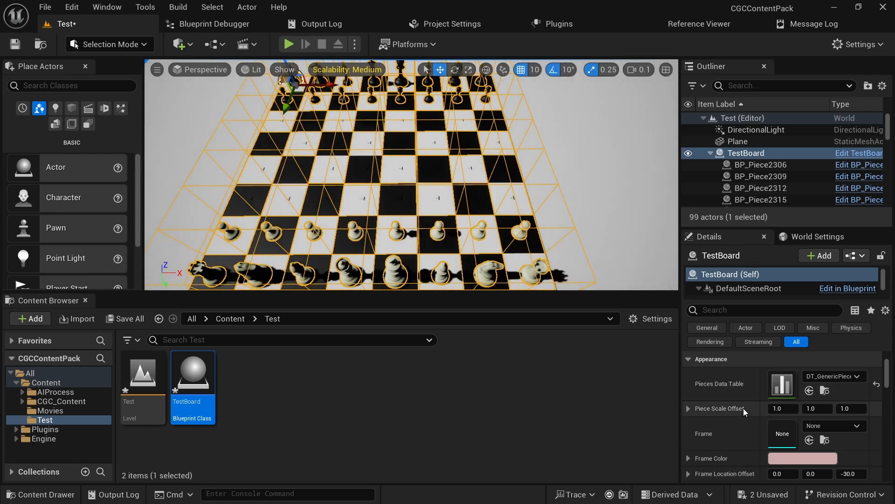
pyautogui.scroll(-6, 743, 407)
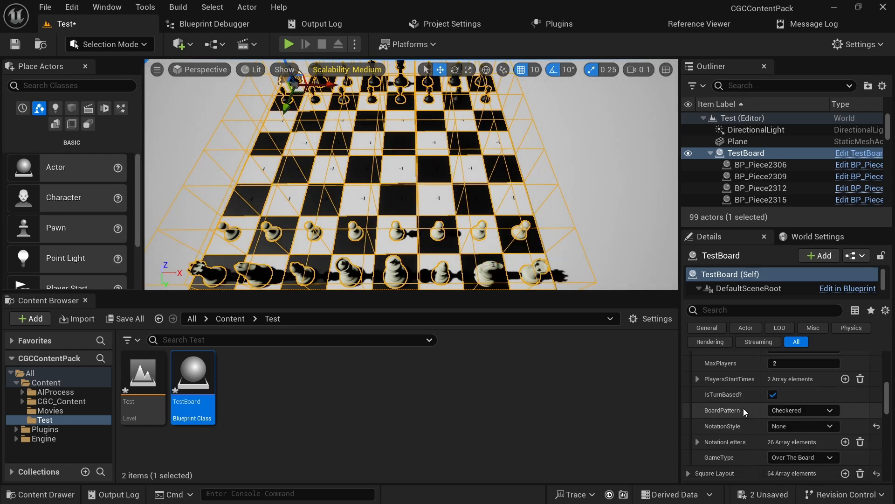
pyautogui.scroll(-4, 743, 408)
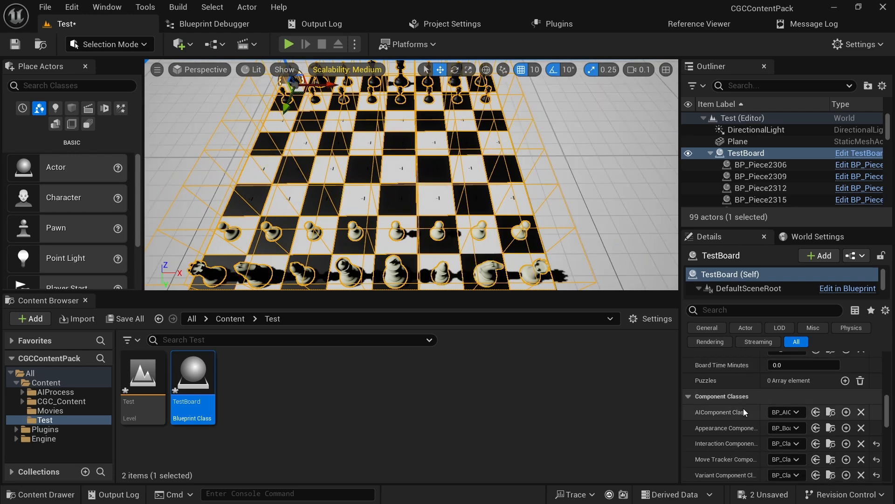
pyautogui.scroll(-1, 743, 407)
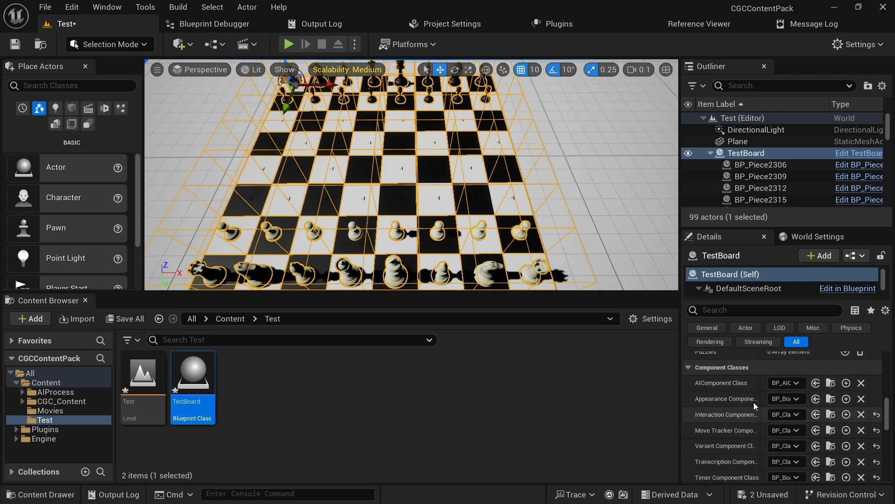
pyautogui.click(792, 415)
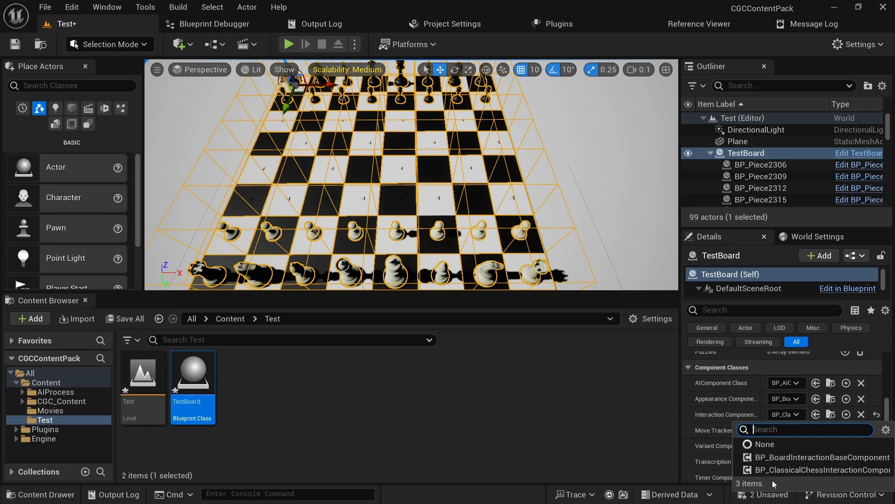
pyautogui.click(768, 459)
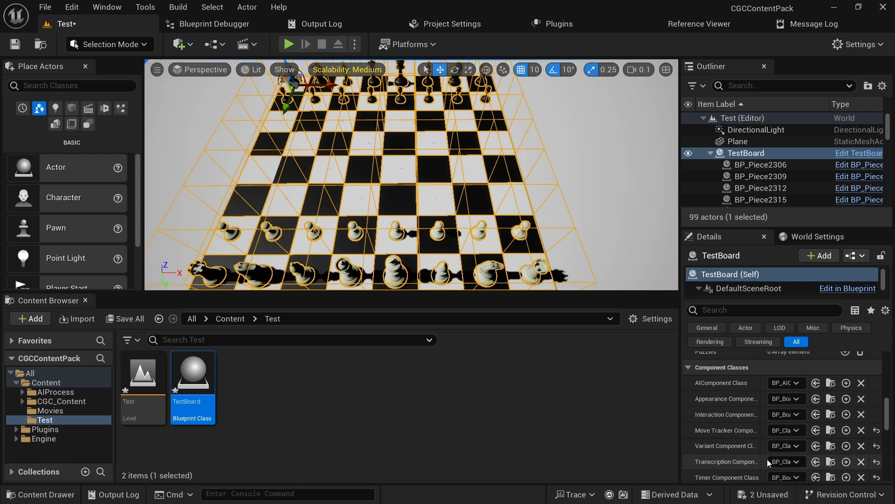
pyautogui.click(787, 415)
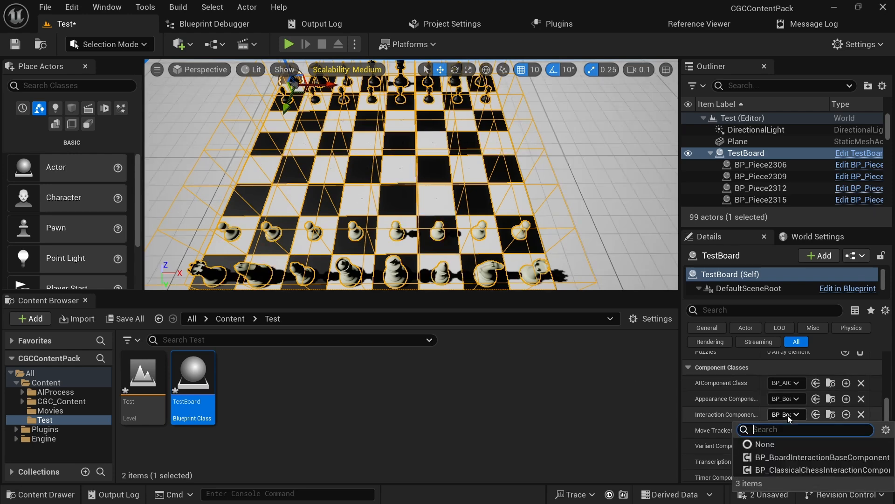
pyautogui.click(765, 461)
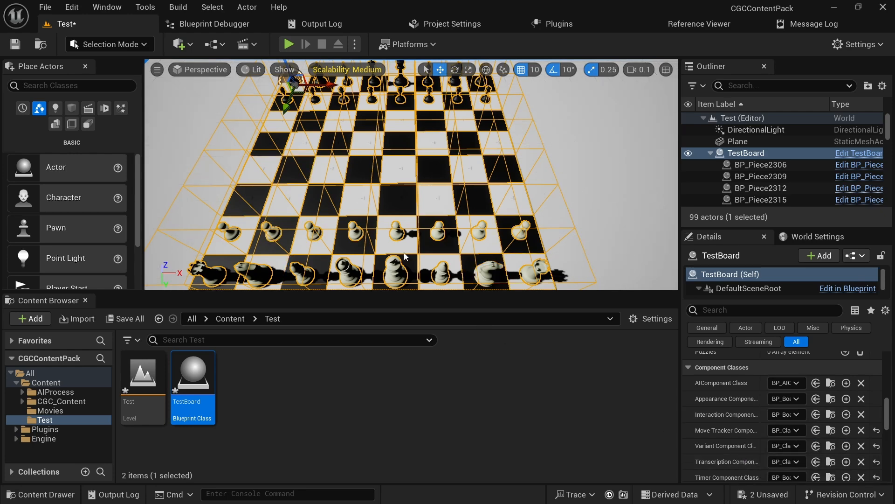
# Play-test the level by making captures that break chess rules with both white and black pieces, and stop the session
pyautogui.click(288, 43)
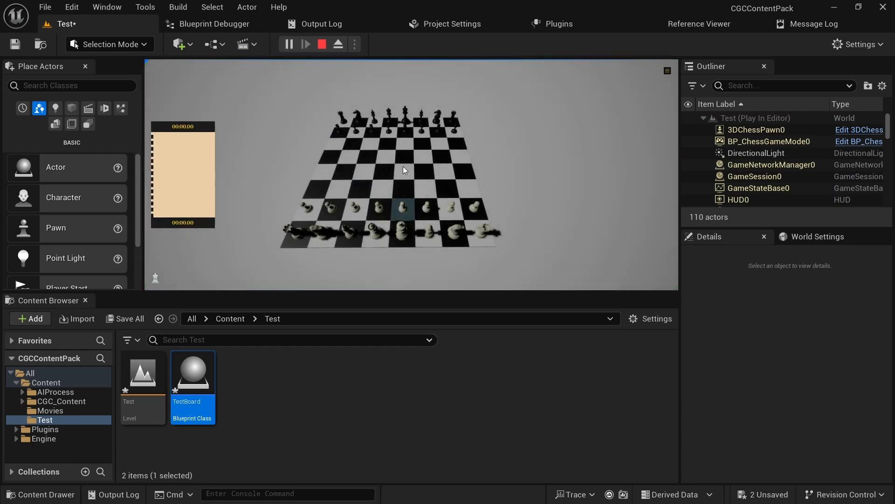
pyautogui.click(423, 130)
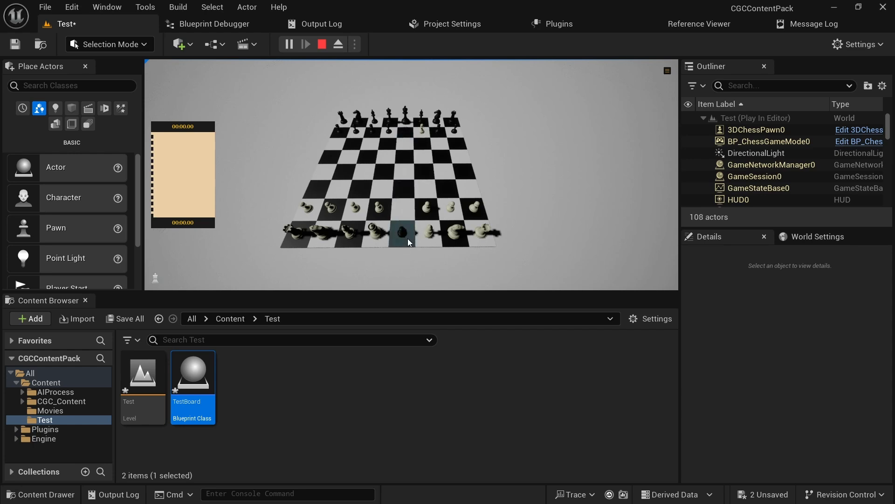
pyautogui.click(406, 166)
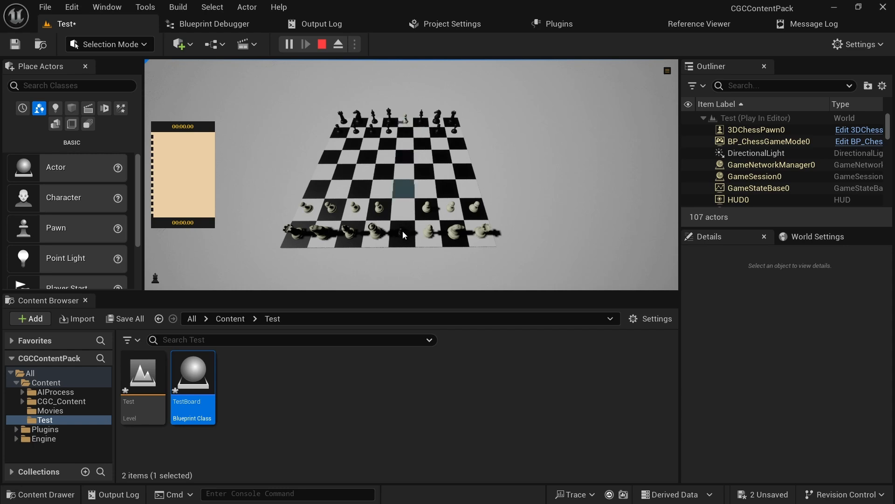
pyautogui.click(377, 239)
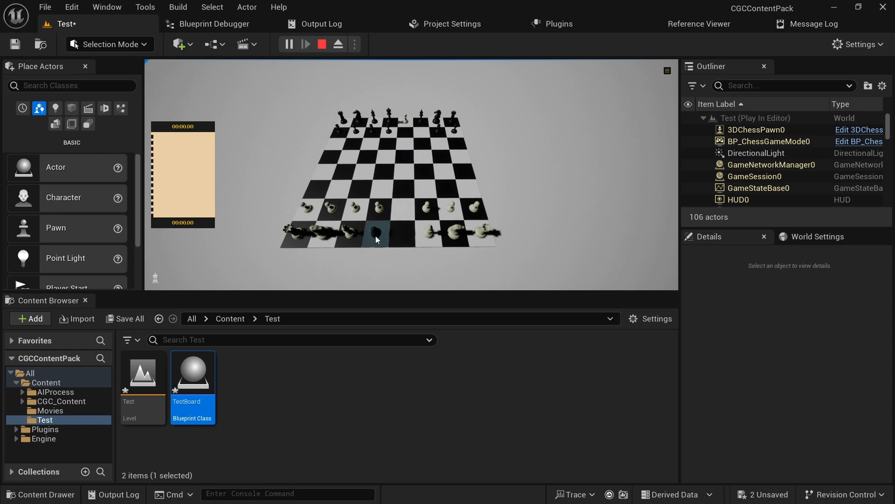
pyautogui.click(322, 44)
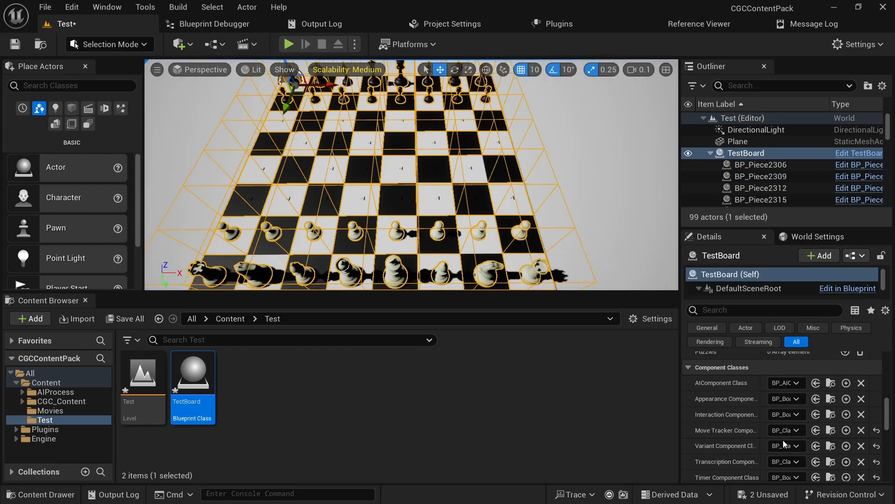